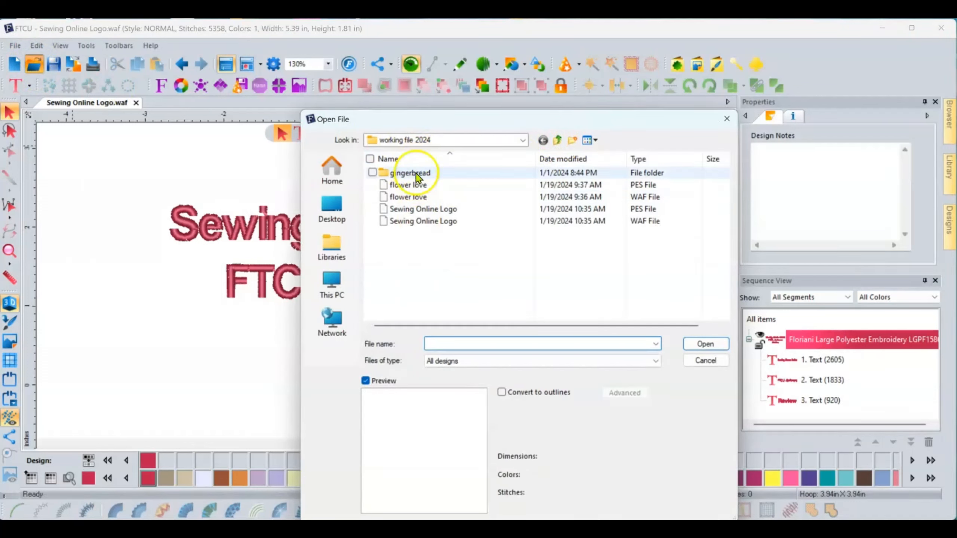
Step: Open the ADJ JEF design from the Designer's Gallery folder and show it in 3D view
{"action": "left_click", "coordinate": [556, 141]}
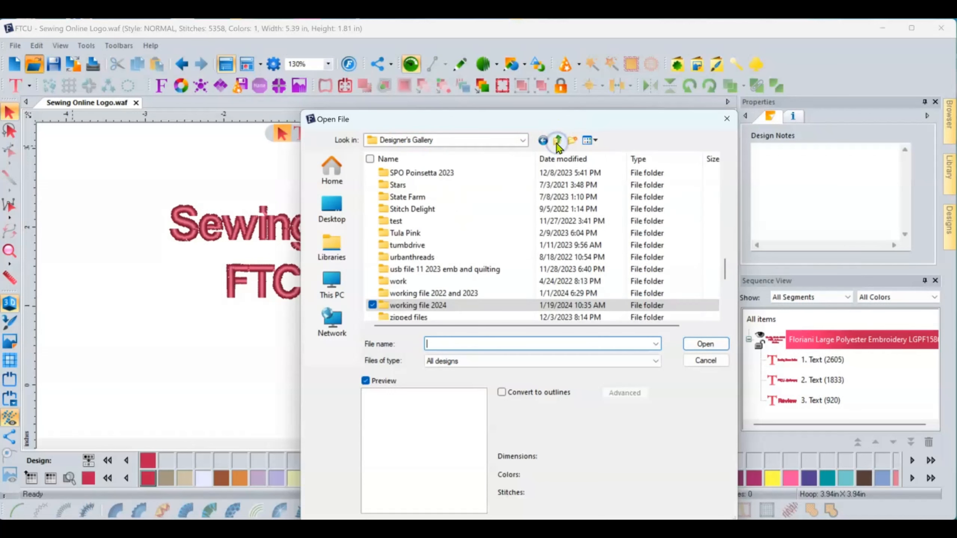
{"action": "scroll", "coordinate": [437, 282], "scroll_direction": "down", "scroll_amount": 2}
{"action": "left_click", "coordinate": [425, 270]}
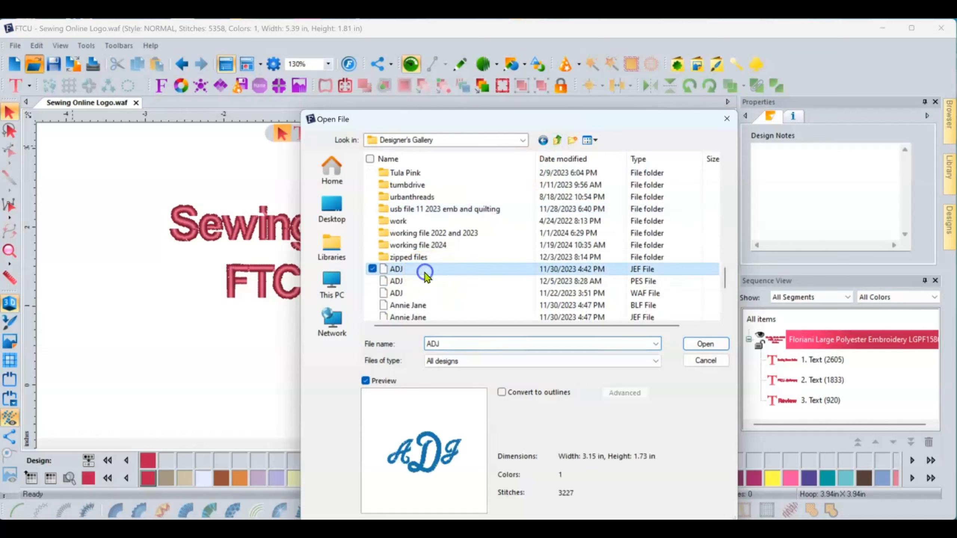
{"action": "scroll", "coordinate": [425, 271], "scroll_direction": "down", "scroll_amount": 4}
{"action": "scroll", "coordinate": [423, 271], "scroll_direction": "up", "scroll_amount": 3}
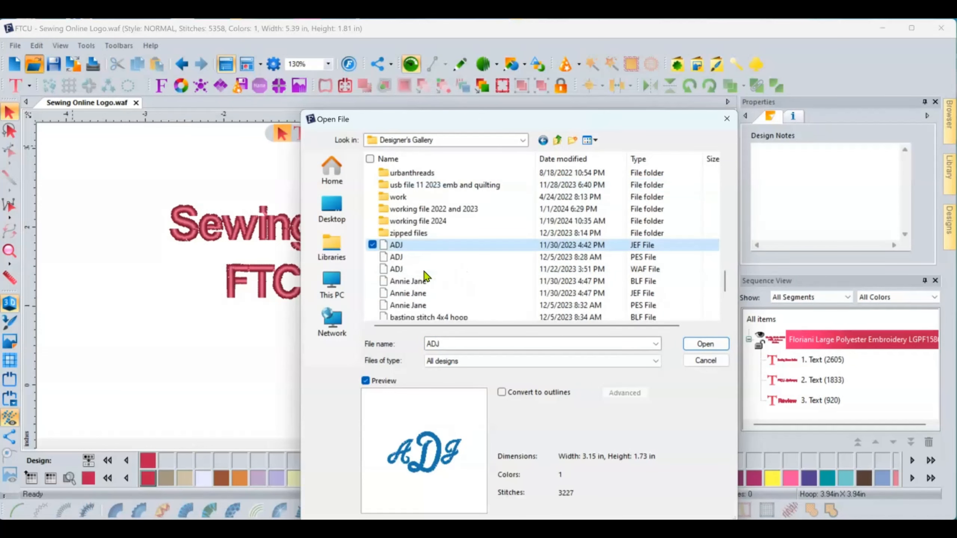
{"action": "double_click", "coordinate": [416, 246]}
{"action": "left_click", "coordinate": [4, 304]}
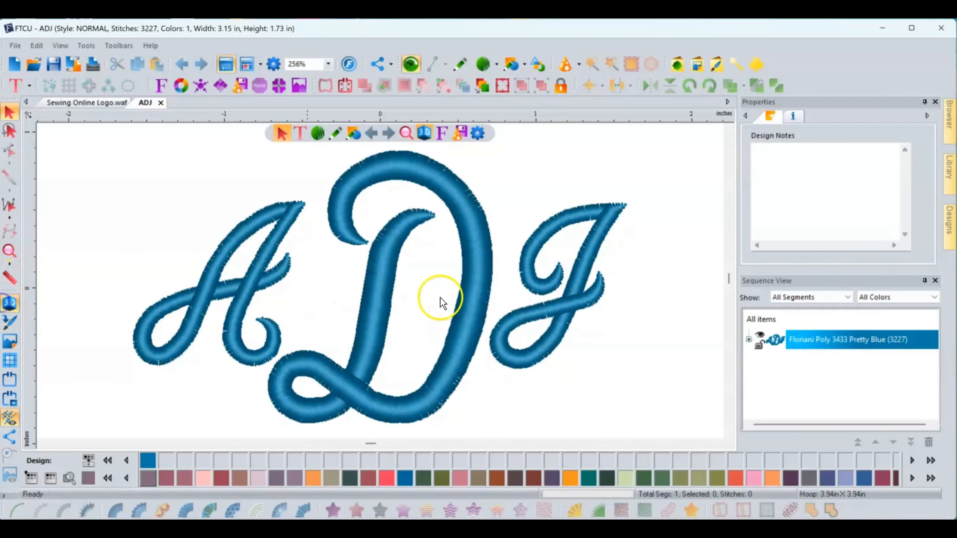
Step: Recolor the whole ADJ monogram with the Floriani LGPF0104 Rosetta pink thread
{"action": "left_click", "coordinate": [380, 326]}
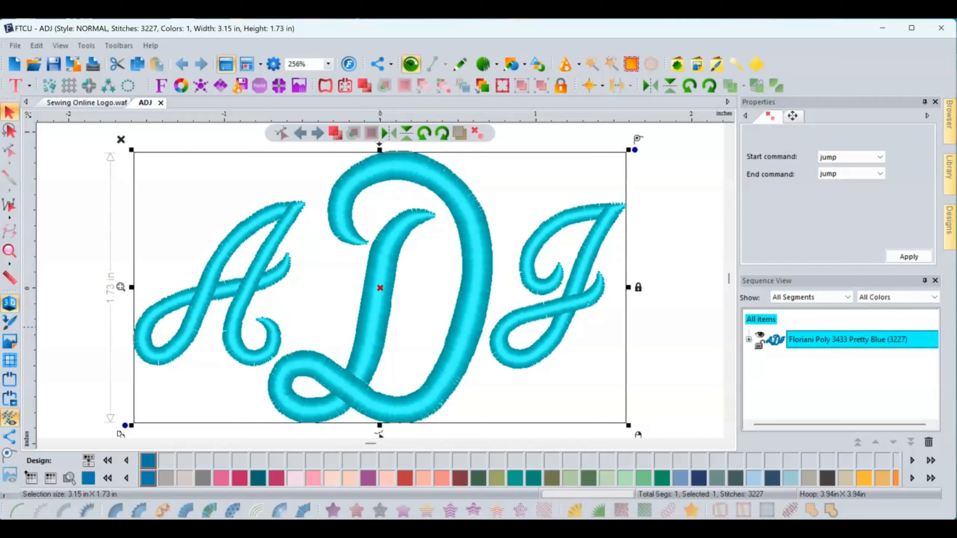
{"action": "left_click", "coordinate": [313, 478]}
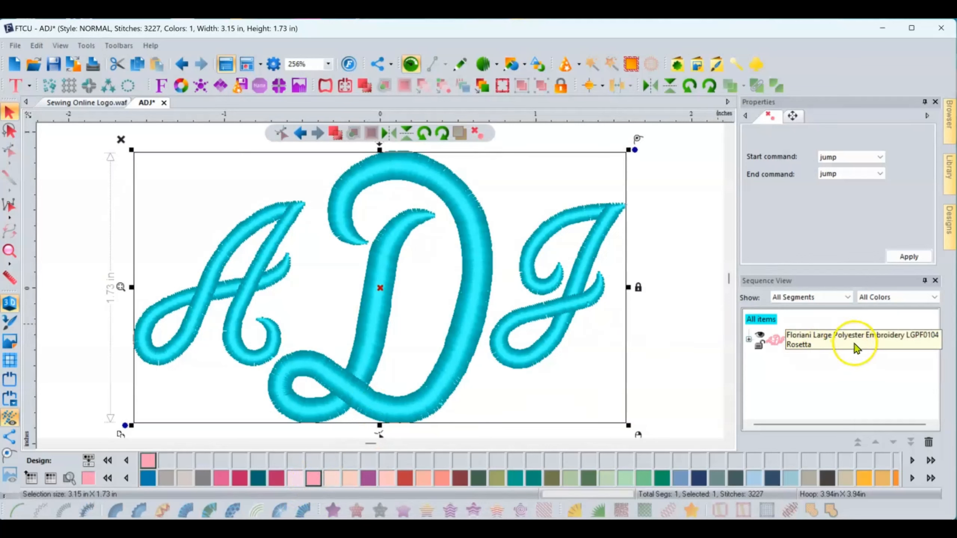
{"action": "left_click", "coordinate": [688, 362]}
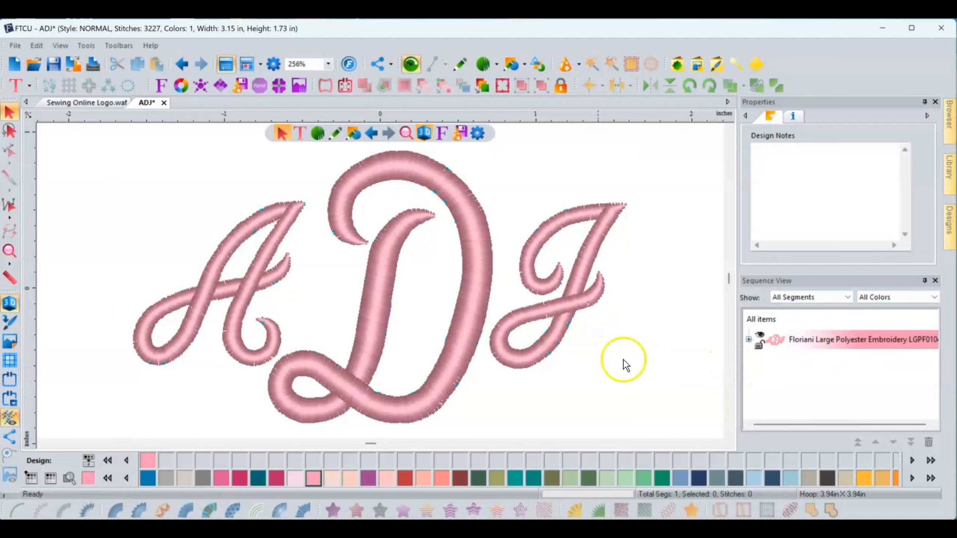
Step: Shrink the ADJ monogram proportionally from its upper-left corner to about 2.37 in wide by 1.30 in high
{"action": "left_click", "coordinate": [553, 316]}
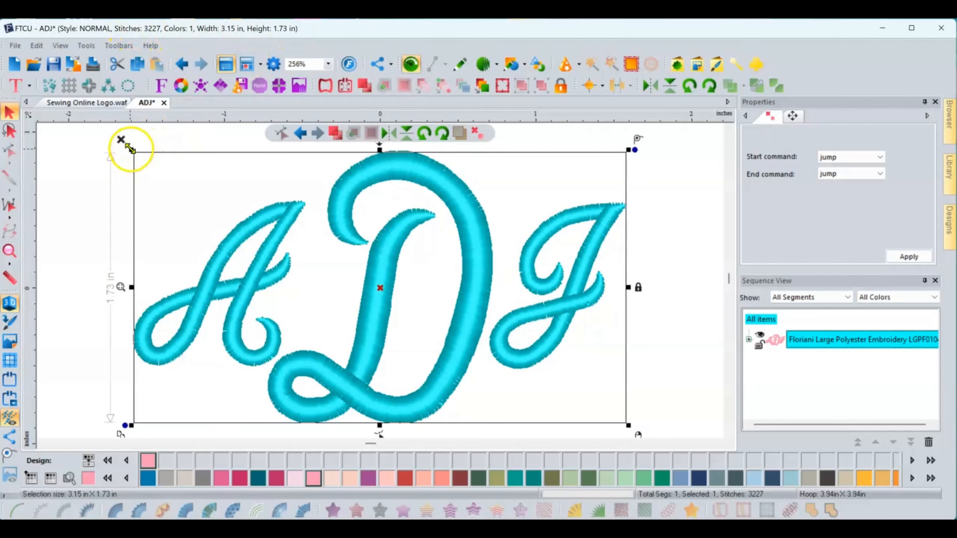
{"action": "left_click_drag", "start_coordinate": [130, 150], "coordinate": [247, 236]}
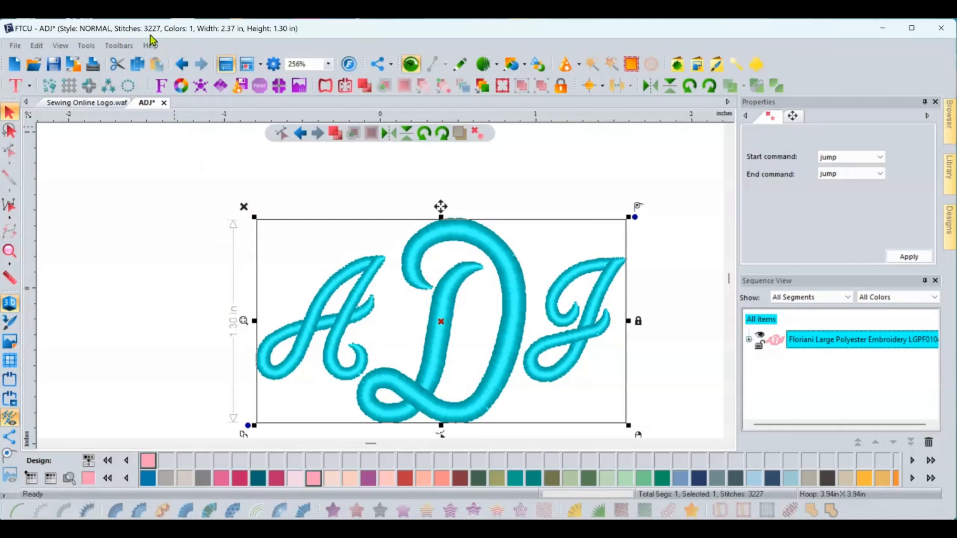
Step: Undo the monogram's resize and close the ADJ design without saving its changes
{"action": "left_click", "coordinate": [181, 66]}
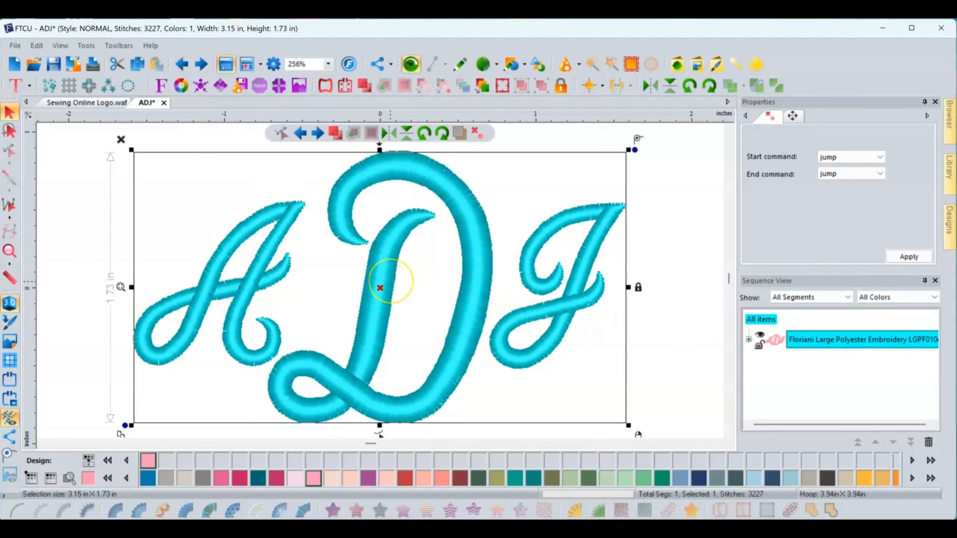
{"action": "left_click", "coordinate": [163, 103]}
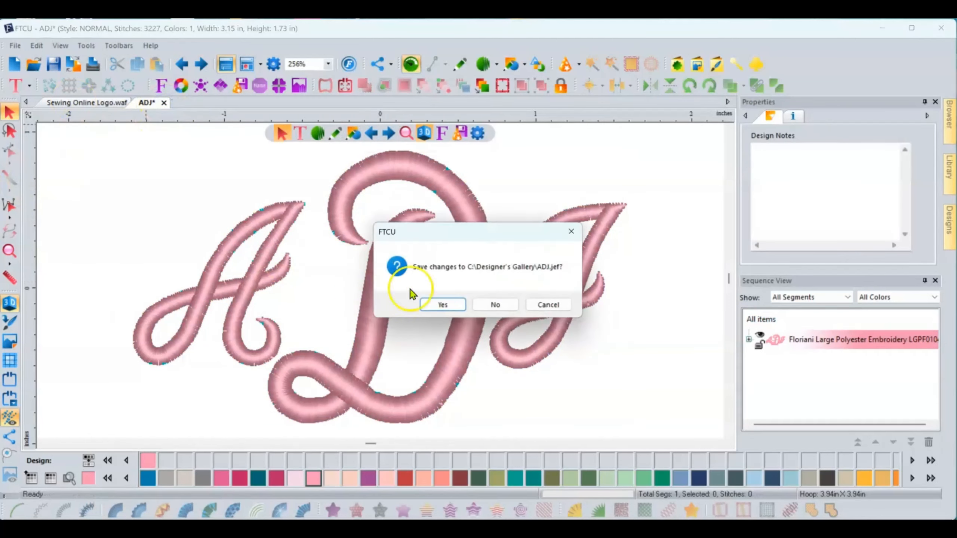
{"action": "left_click", "coordinate": [494, 304]}
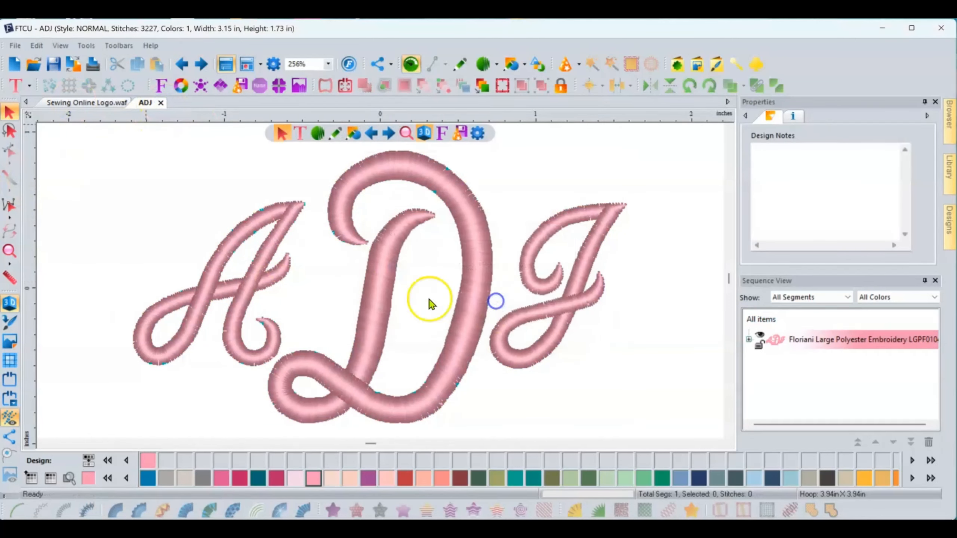
Step: Browse the Designer's Gallery folder for a design to open, previewing Cookies, cool chick and the JEF name design
{"action": "left_click", "coordinate": [33, 65]}
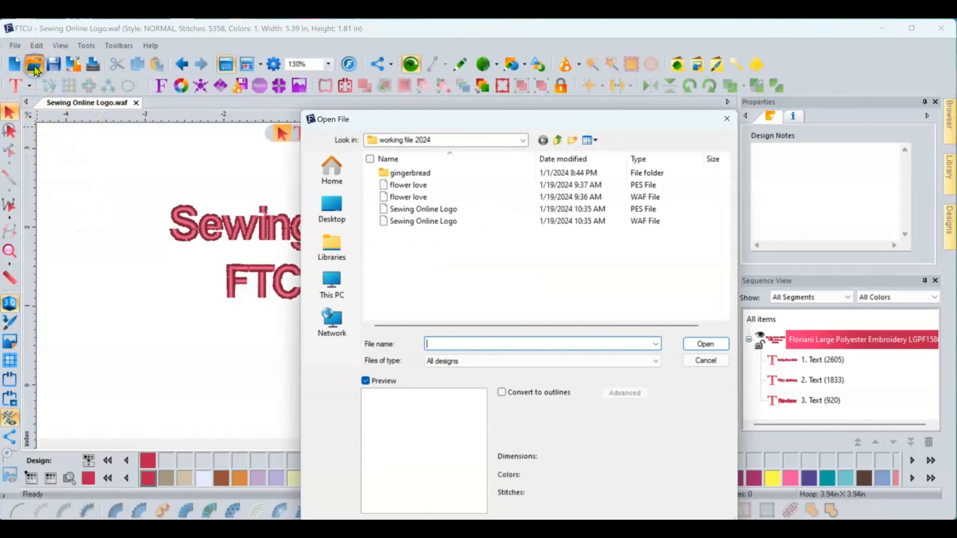
{"action": "left_click", "coordinate": [558, 140]}
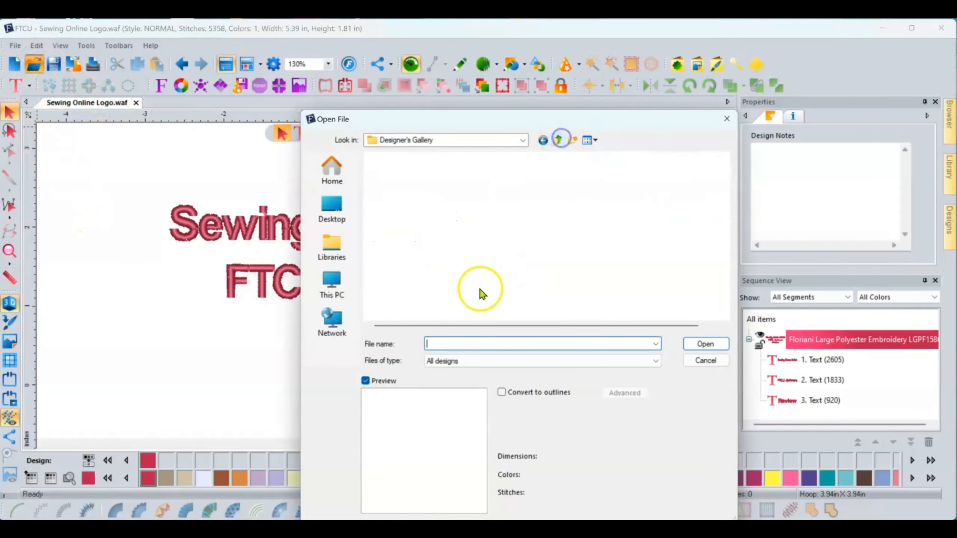
{"action": "scroll", "coordinate": [433, 255], "scroll_direction": "down", "scroll_amount": 5}
{"action": "left_click", "coordinate": [427, 246]}
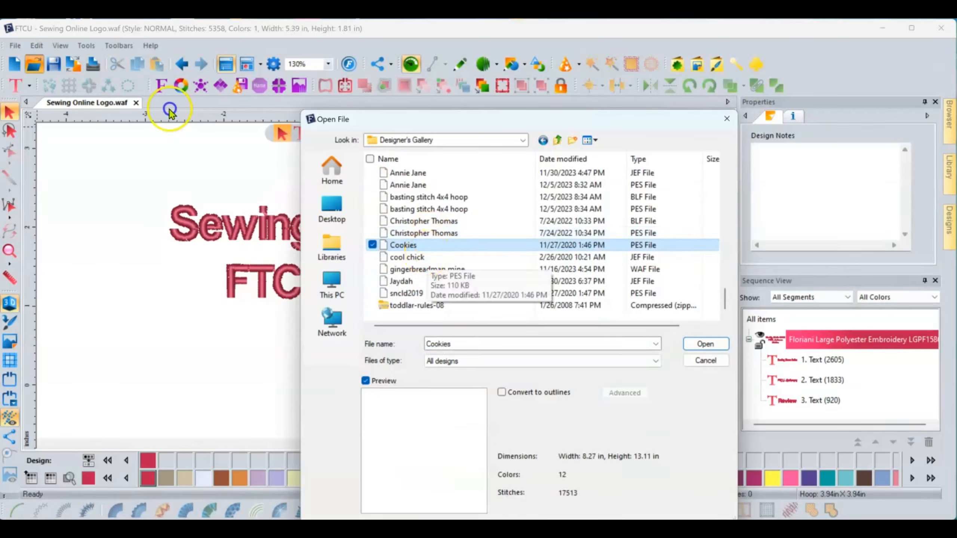
{"action": "left_click", "coordinate": [427, 256]}
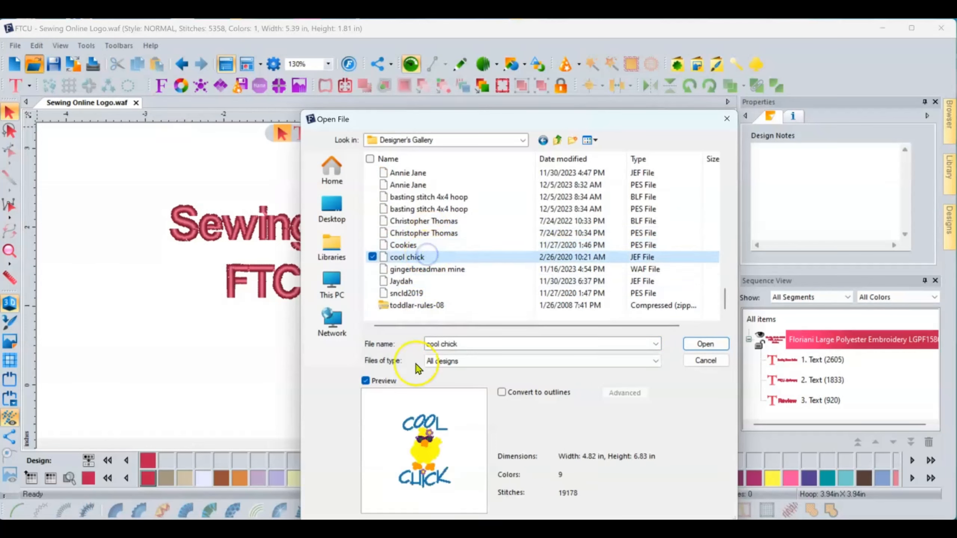
{"action": "left_click", "coordinate": [430, 280]}
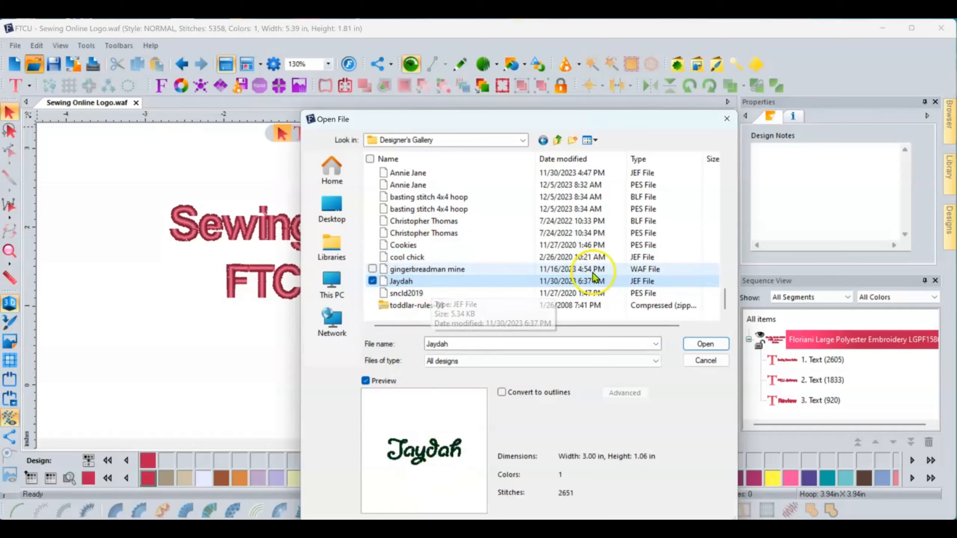
Step: Look through the new designs folder in Embroidery Library, previewing designs such as A6985, C1811 and Perching Cardinal
{"action": "scroll", "coordinate": [414, 245], "scroll_direction": "up", "scroll_amount": 10}
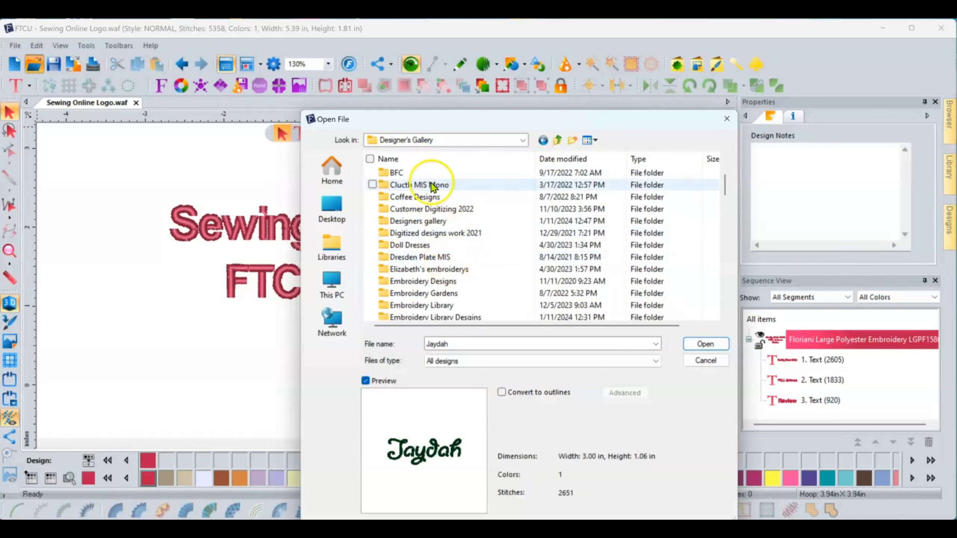
{"action": "scroll", "coordinate": [448, 301], "scroll_direction": "down", "scroll_amount": 2}
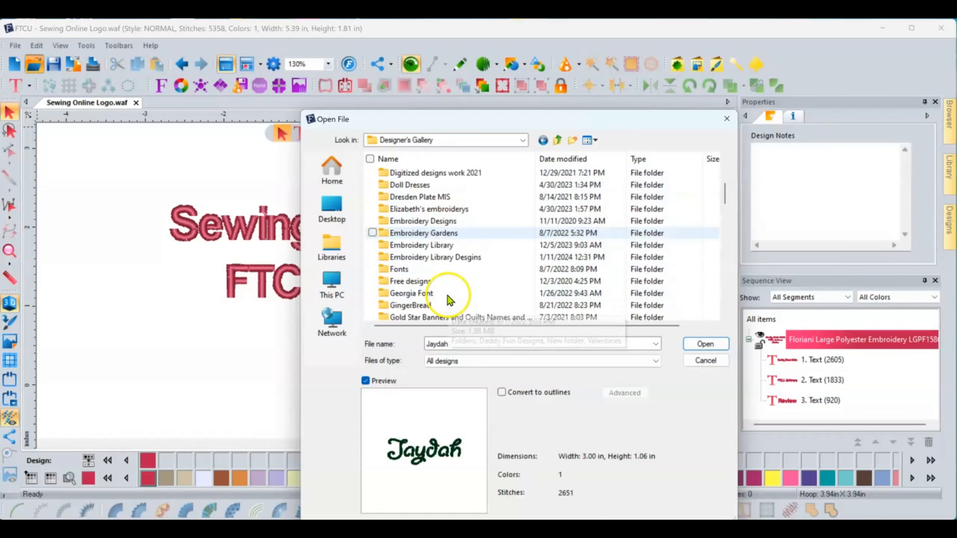
{"action": "double_click", "coordinate": [446, 248]}
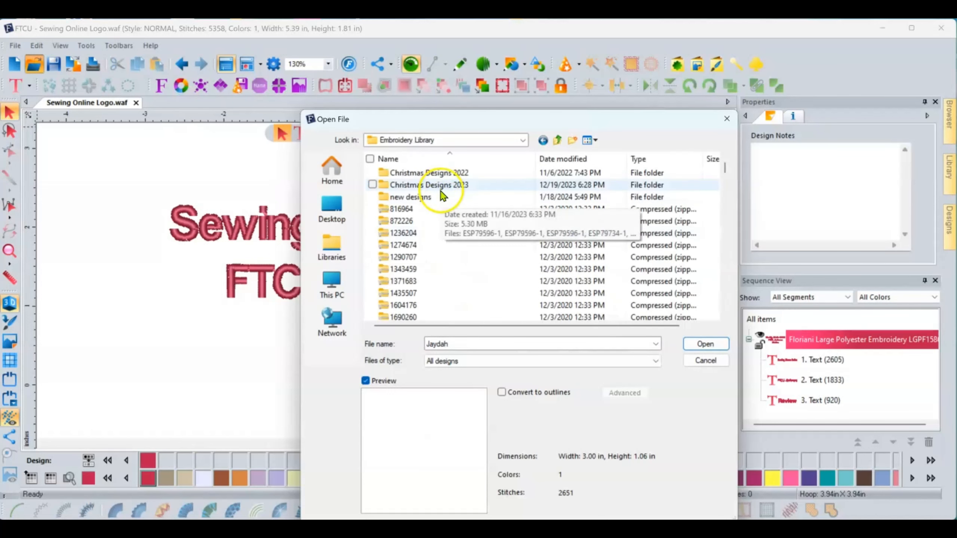
{"action": "double_click", "coordinate": [439, 197]}
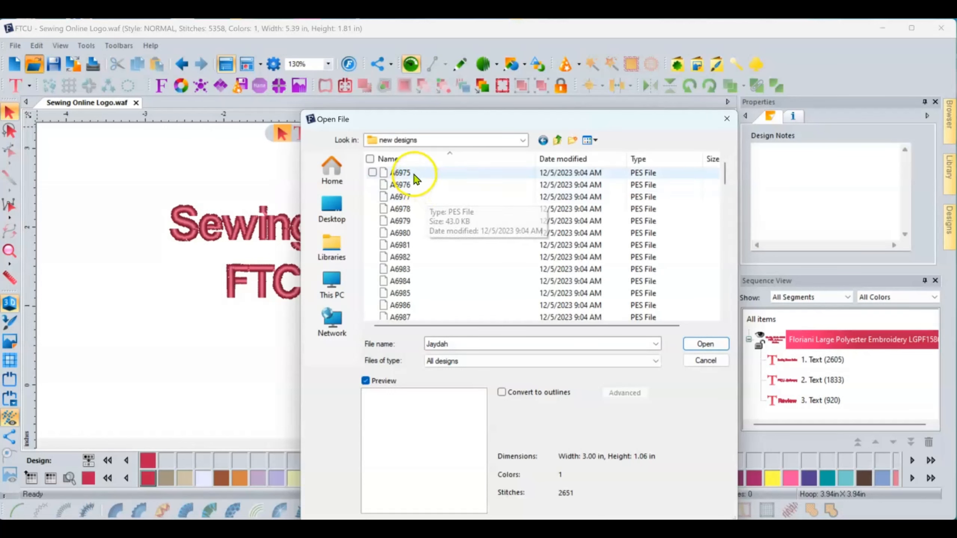
{"action": "left_click", "coordinate": [414, 174]}
{"action": "left_click", "coordinate": [420, 293]}
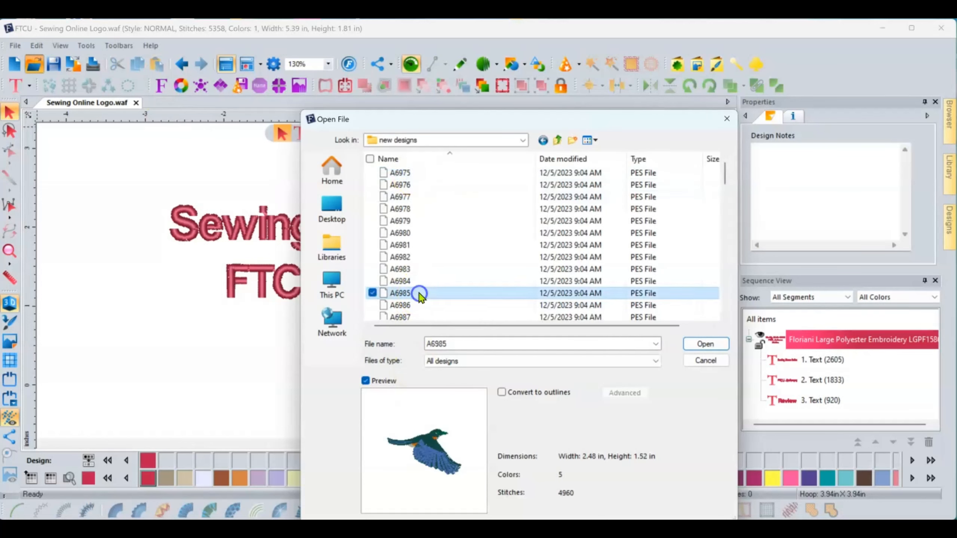
{"action": "scroll", "coordinate": [418, 299], "scroll_direction": "down", "scroll_amount": 3}
{"action": "scroll", "coordinate": [418, 296], "scroll_direction": "down", "scroll_amount": 3}
{"action": "left_click", "coordinate": [418, 293]}
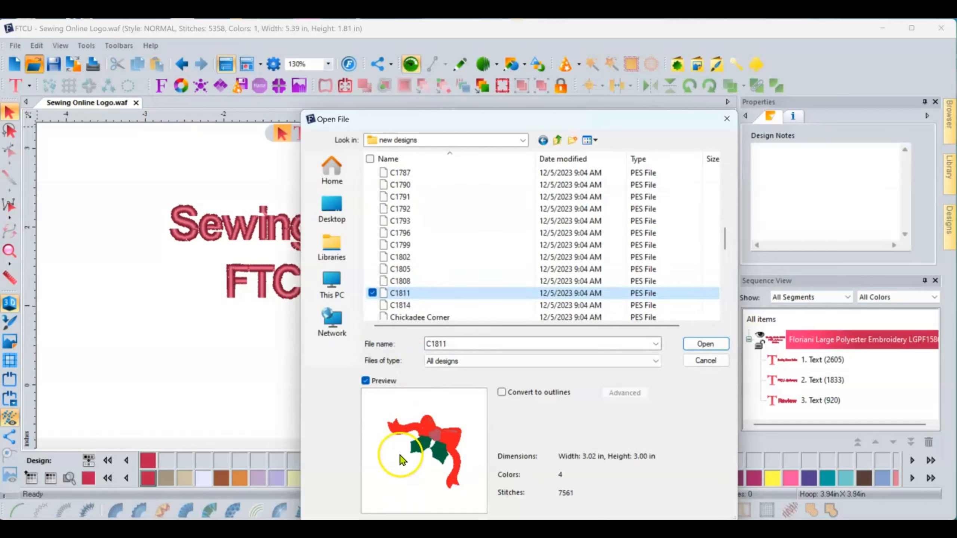
{"action": "scroll", "coordinate": [416, 264], "scroll_direction": "down", "scroll_amount": 3}
{"action": "scroll", "coordinate": [417, 260], "scroll_direction": "down", "scroll_amount": 3}
{"action": "left_click", "coordinate": [418, 281]}
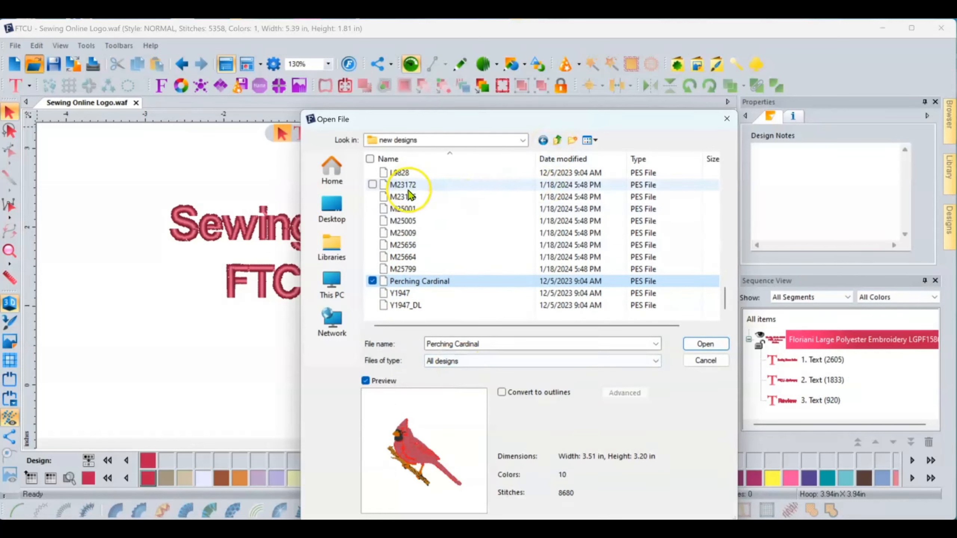
Step: Open the ESP79735-1 nativity design from the Christmas Designs 2023 folder and show it in 3D view
{"action": "left_click", "coordinate": [558, 140]}
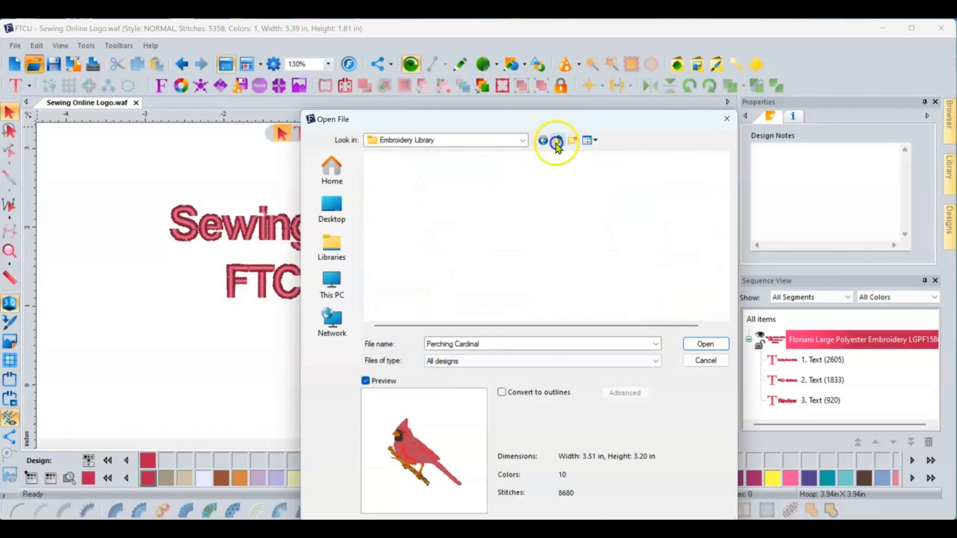
{"action": "double_click", "coordinate": [476, 185]}
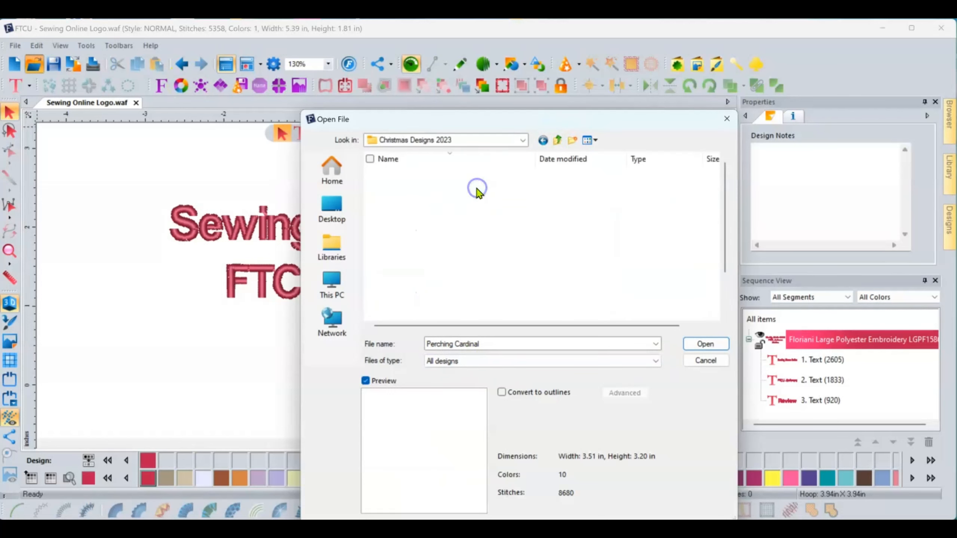
{"action": "left_click", "coordinate": [440, 235]}
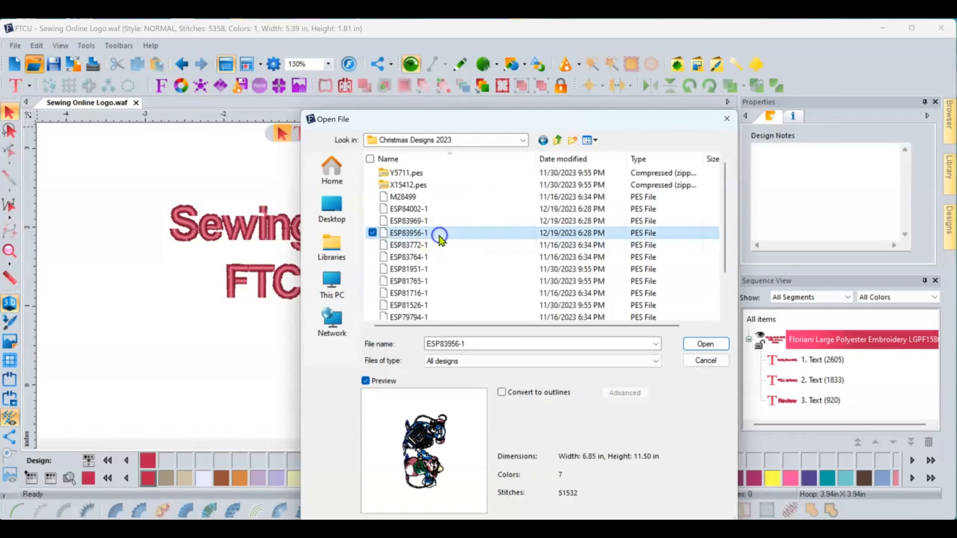
{"action": "left_click", "coordinate": [429, 280]}
{"action": "scroll", "coordinate": [433, 279], "scroll_direction": "down", "scroll_amount": 2}
{"action": "left_click", "coordinate": [429, 285]}
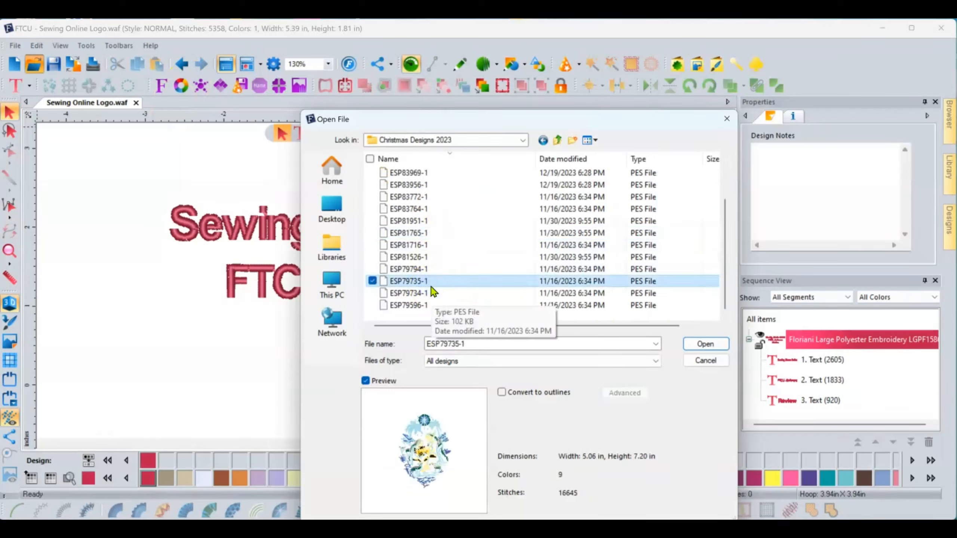
{"action": "left_click", "coordinate": [705, 343]}
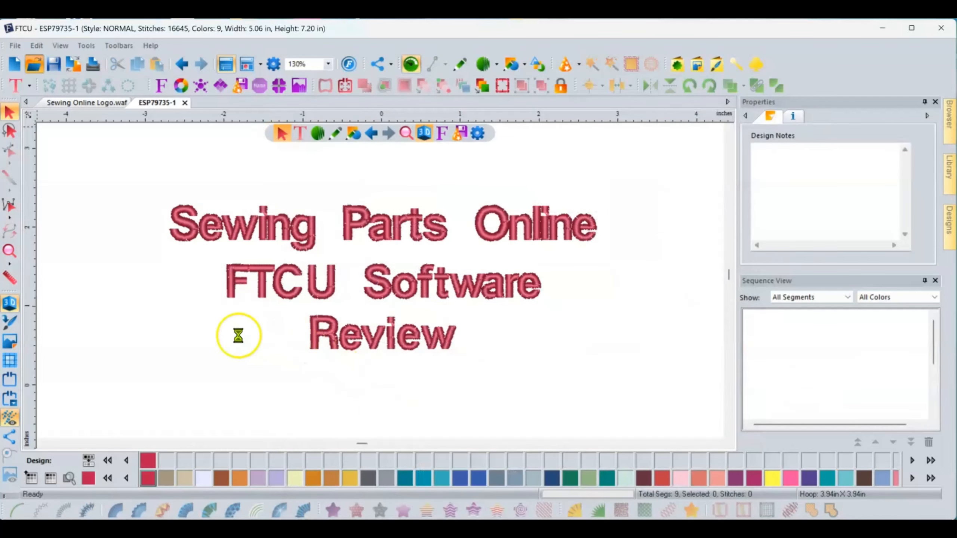
{"action": "left_click", "coordinate": [15, 307]}
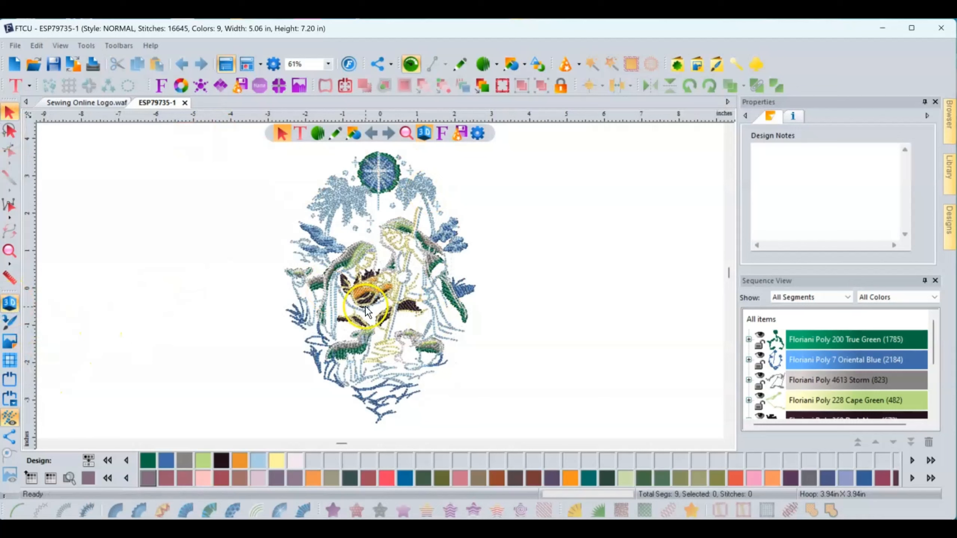
{"action": "left_click", "coordinate": [167, 303]}
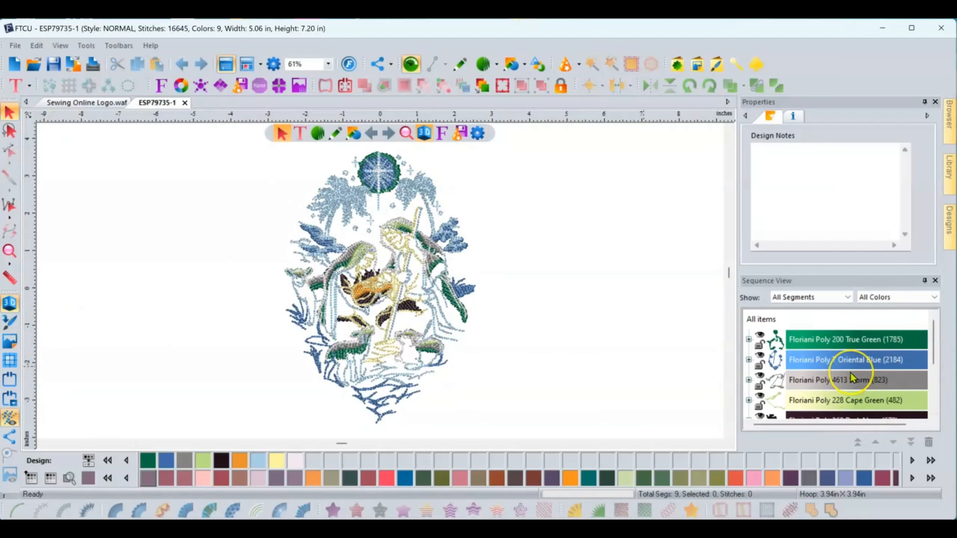
Step: Review the nativity design's thread color sequence, selecting the Walnut Taffy color block and clearing the selection
{"action": "scroll", "coordinate": [852, 375], "scroll_direction": "down", "scroll_amount": 3}
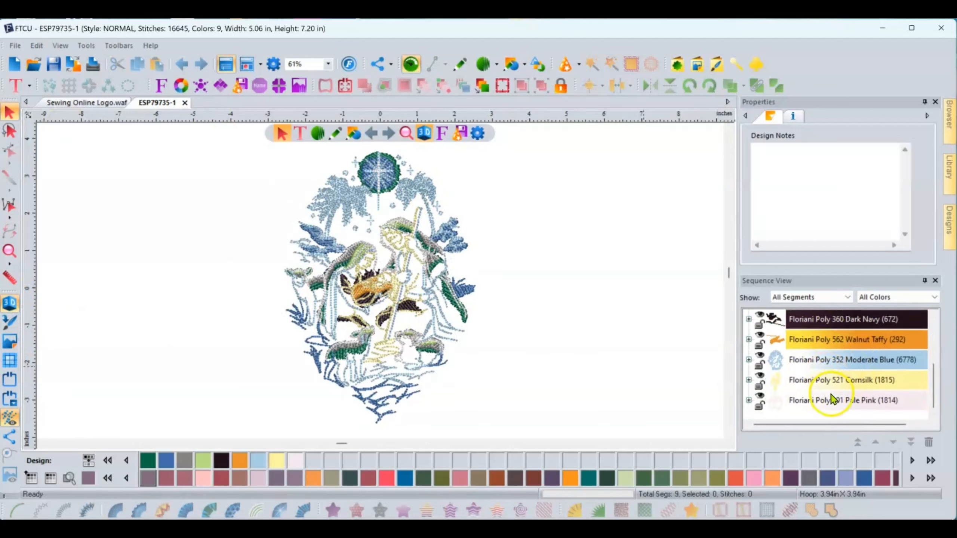
{"action": "scroll", "coordinate": [832, 399], "scroll_direction": "up", "scroll_amount": 3}
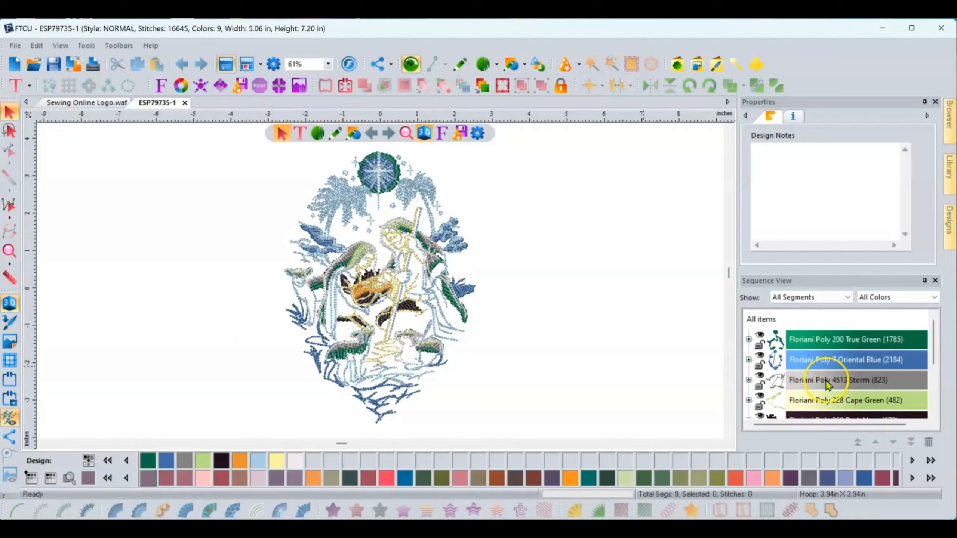
{"action": "scroll", "coordinate": [825, 380], "scroll_direction": "down", "scroll_amount": 3}
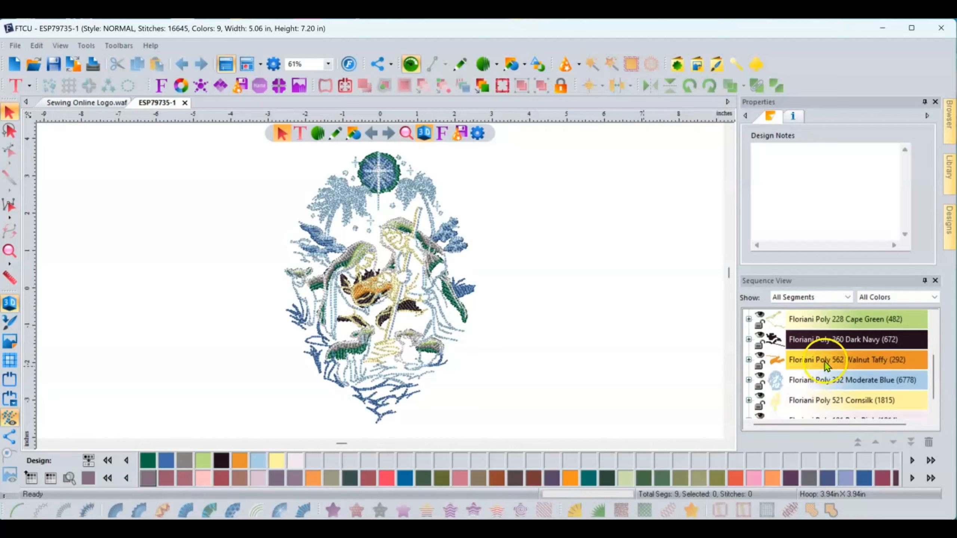
{"action": "left_click", "coordinate": [825, 364]}
{"action": "left_click", "coordinate": [498, 194]}
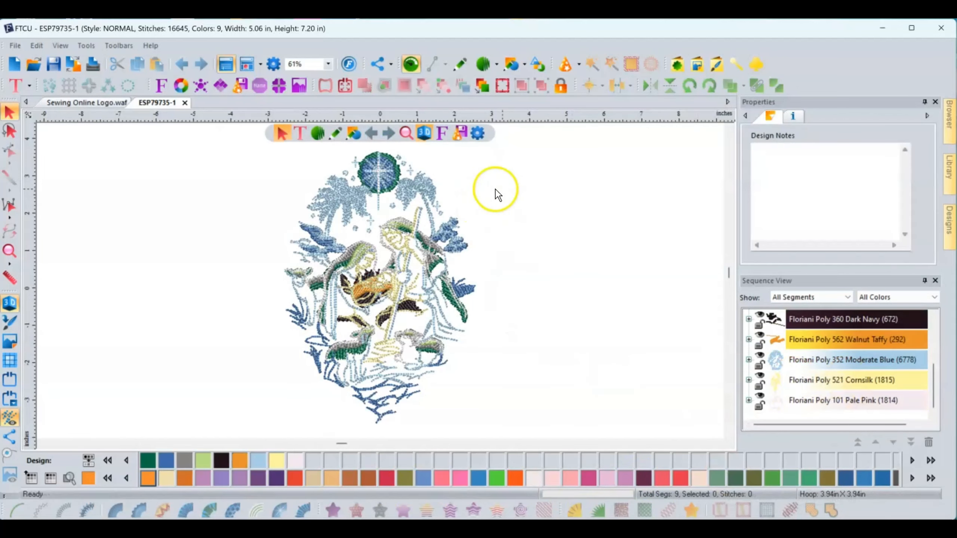
Step: Add the text Merry Christmas beside the nativity design and move it over the design's lower end
{"action": "left_click", "coordinate": [15, 87]}
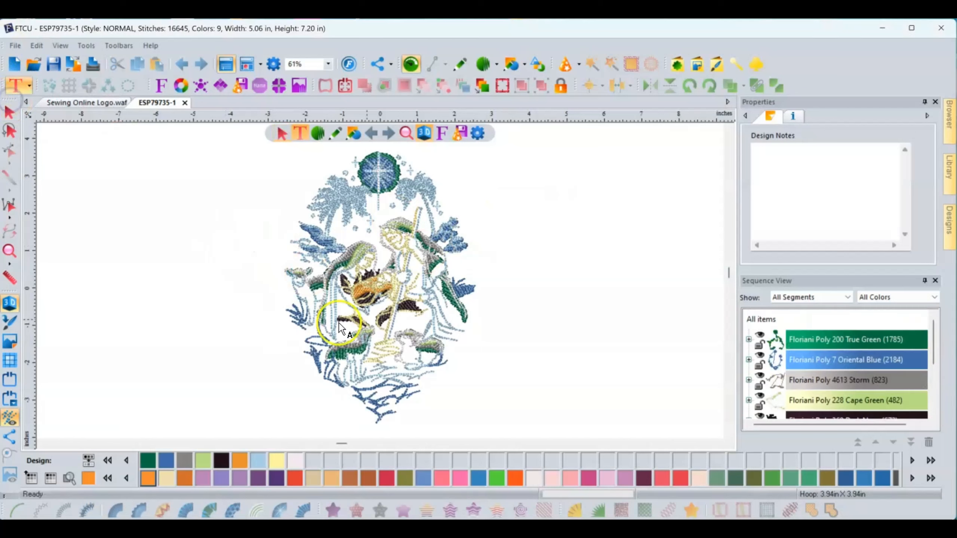
{"action": "left_click", "coordinate": [507, 241]}
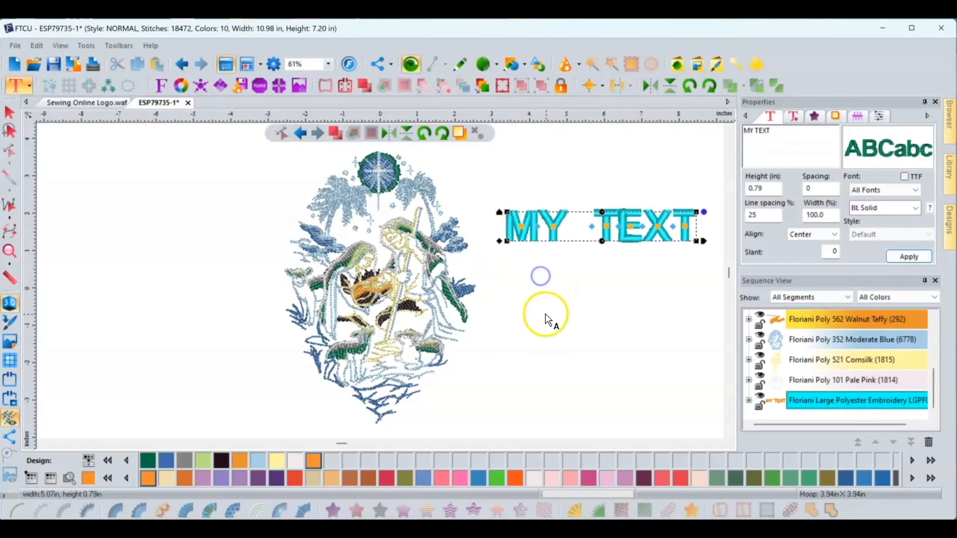
{"action": "left_click_drag", "start_coordinate": [776, 137], "coordinate": [726, 133]}
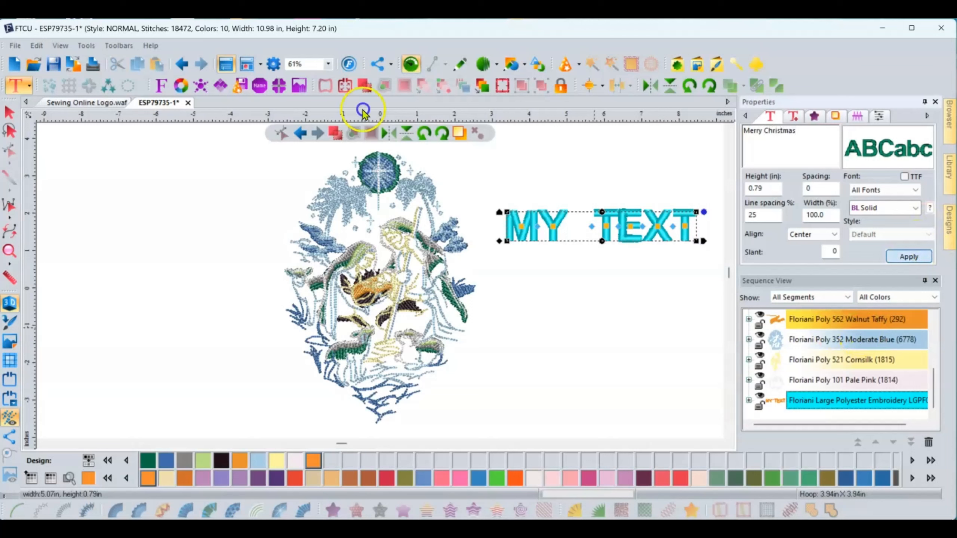
{"action": "left_click", "coordinate": [908, 256]}
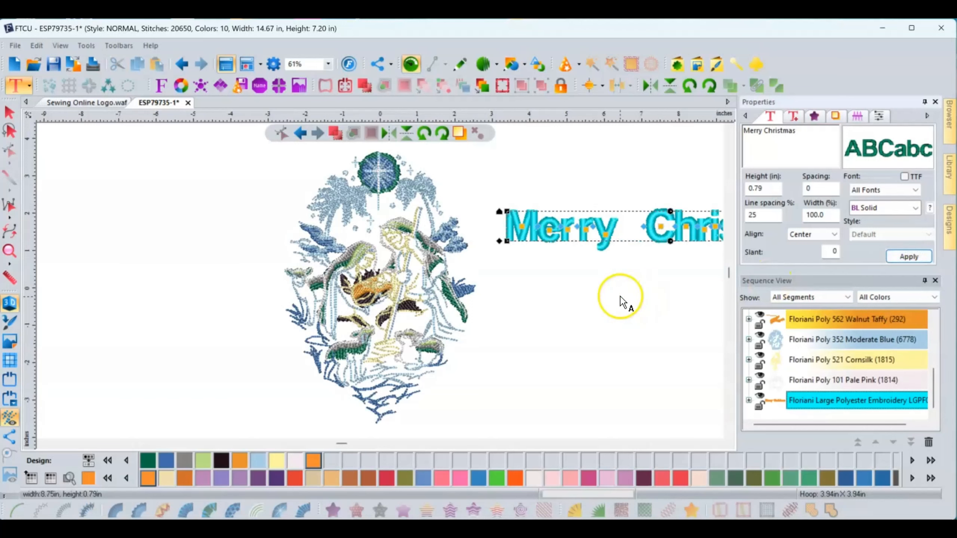
{"action": "left_click", "coordinate": [9, 119]}
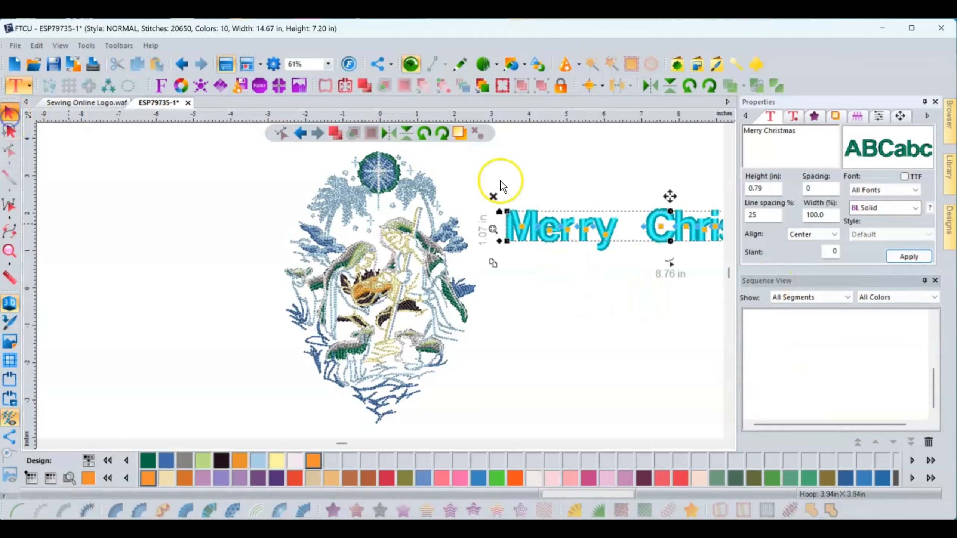
{"action": "left_click_drag", "start_coordinate": [588, 243], "coordinate": [345, 408]}
Step: Cut the Merry Christmas text out of the nativity design and clear the selection
{"action": "right_click", "coordinate": [472, 388]}
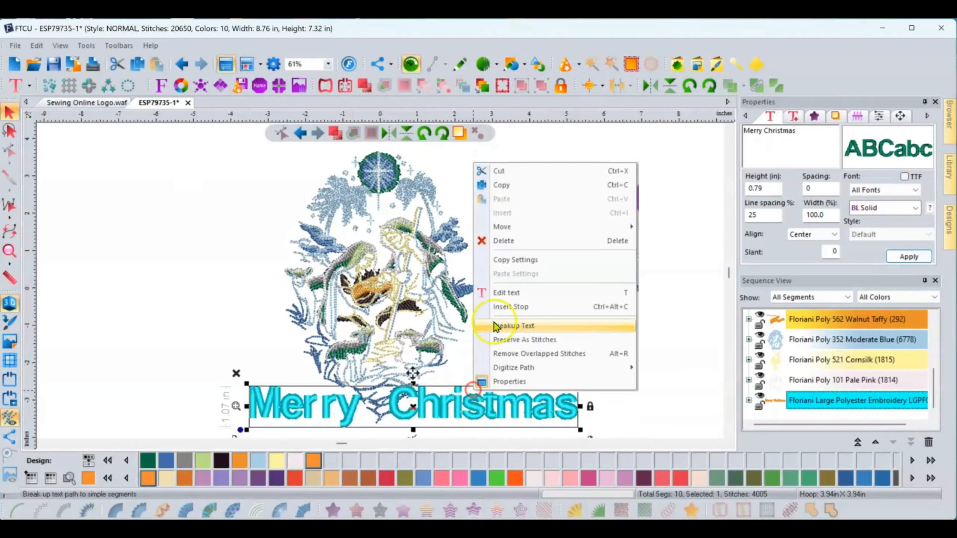
{"action": "left_click", "coordinate": [517, 171]}
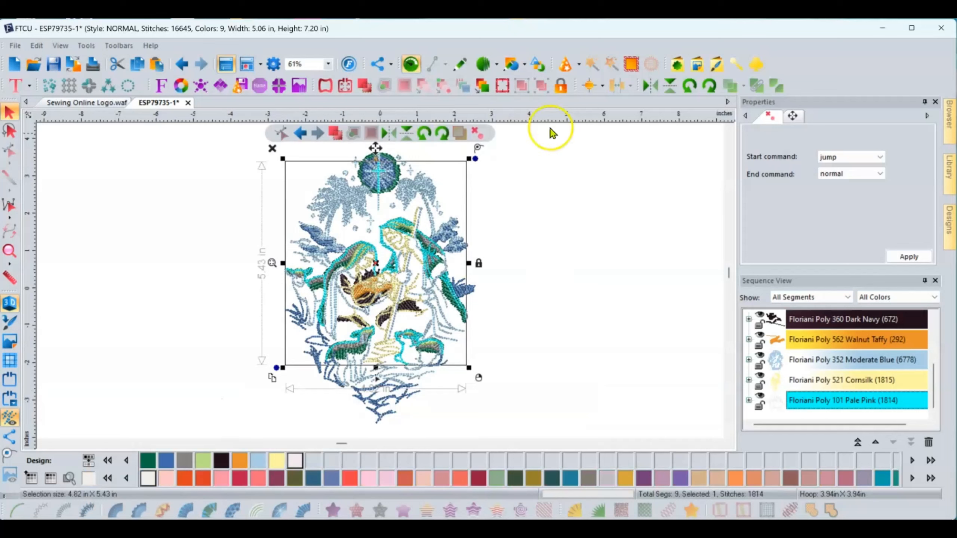
{"action": "left_click", "coordinate": [606, 376]}
{"action": "left_click", "coordinate": [59, 367]}
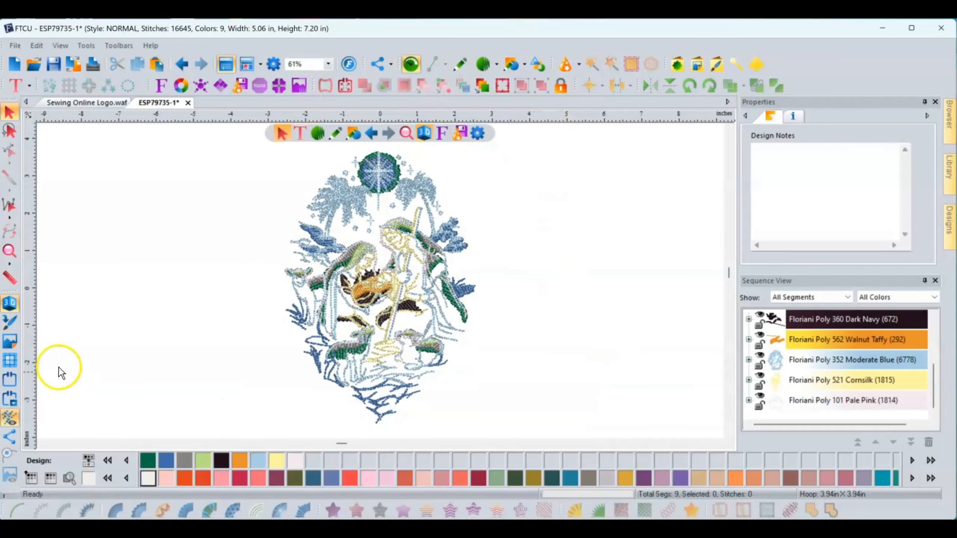
Step: Set the hoop to the JEF-format 200mm X 360mm size
{"action": "left_click", "coordinate": [9, 406]}
{"action": "left_click", "coordinate": [410, 236]}
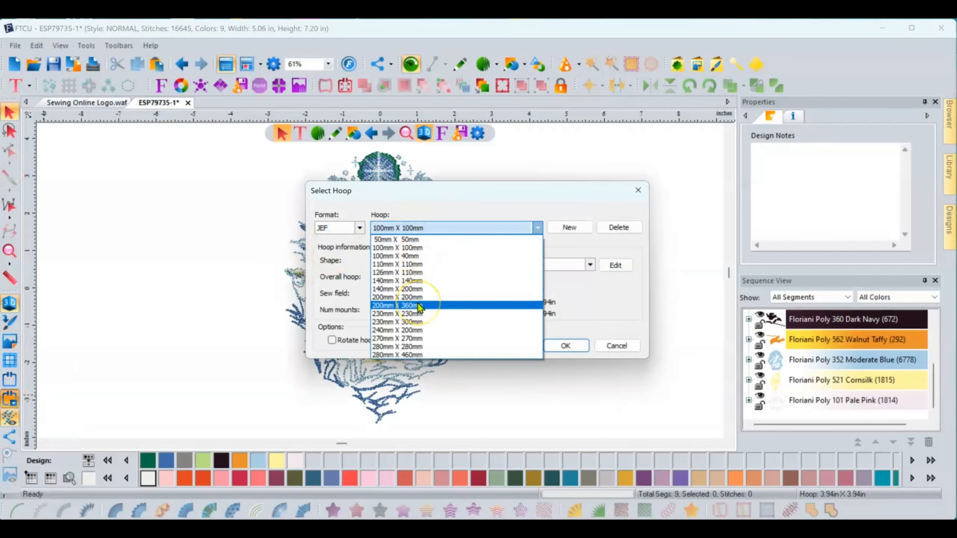
{"action": "left_click", "coordinate": [420, 306]}
{"action": "left_click", "coordinate": [560, 346]}
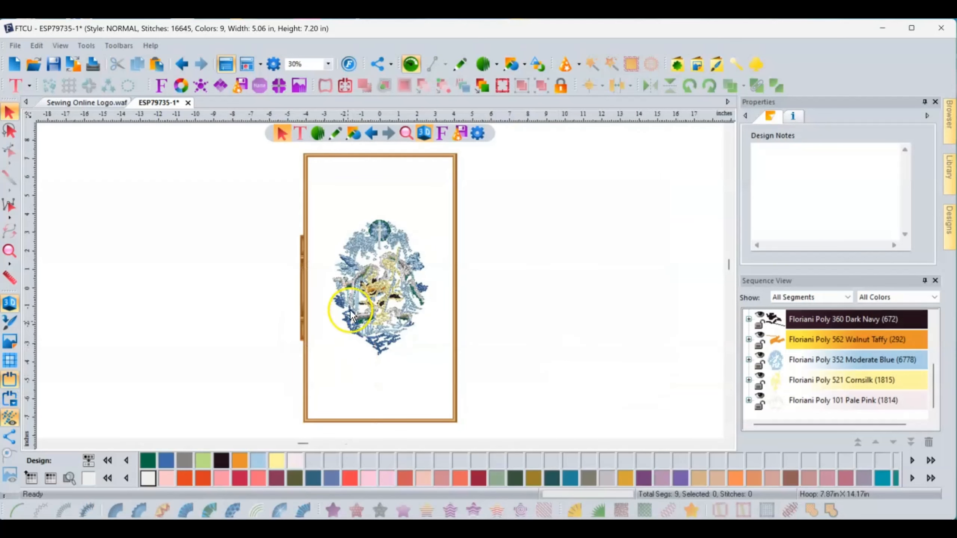
{"action": "scroll", "coordinate": [350, 326], "scroll_direction": "up", "scroll_amount": 2}
{"action": "scroll", "coordinate": [350, 326], "scroll_direction": "down", "scroll_amount": 2}
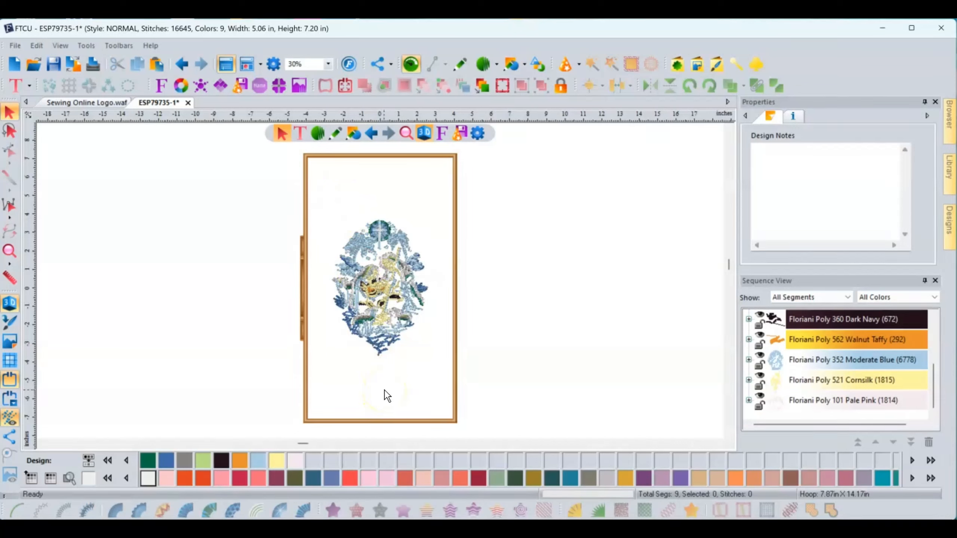
Step: Restore the cut Merry Christmas text and fit it beneath the nativity inside the hoop, scaled to about 7.15 in wide
{"action": "left_click", "coordinate": [184, 65]}
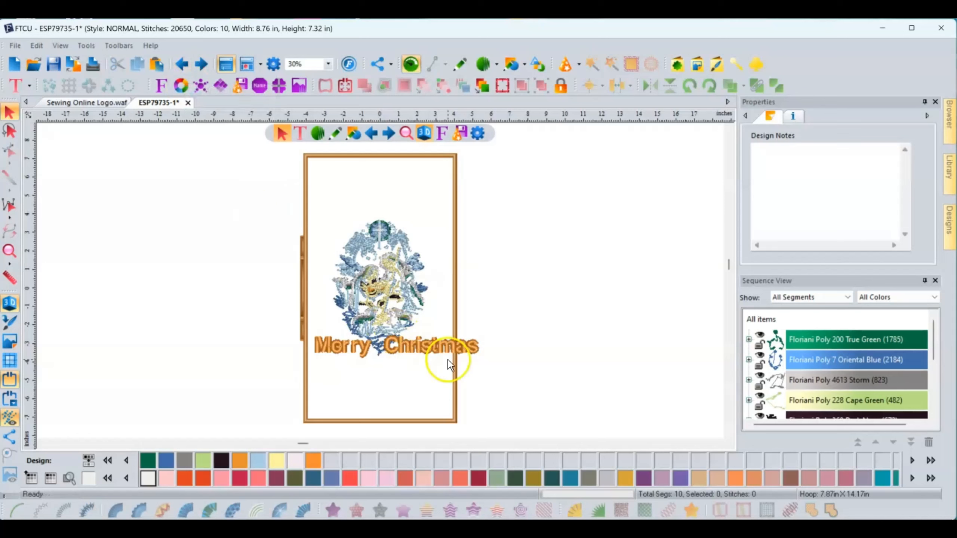
{"action": "left_click_drag", "start_coordinate": [442, 347], "coordinate": [441, 367]}
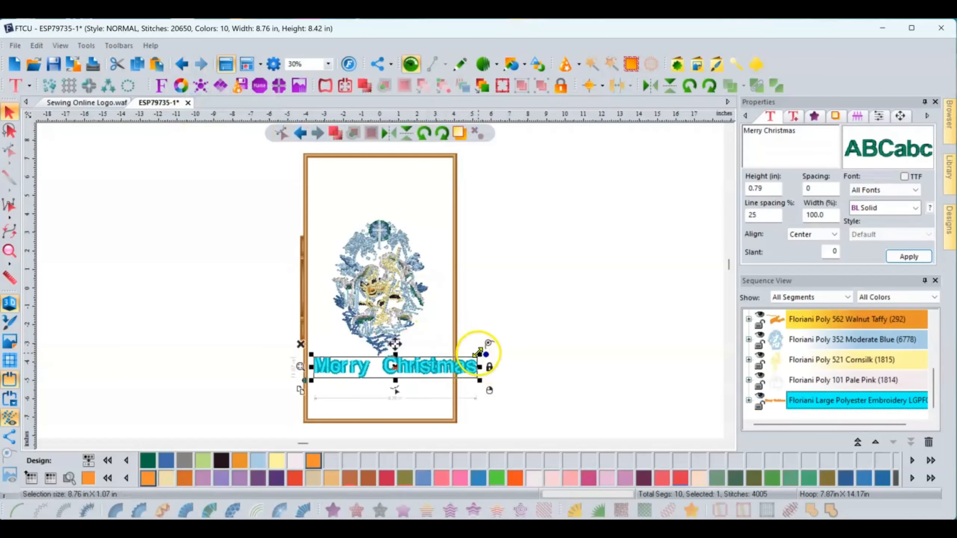
{"action": "left_click_drag", "start_coordinate": [477, 353], "coordinate": [449, 357]}
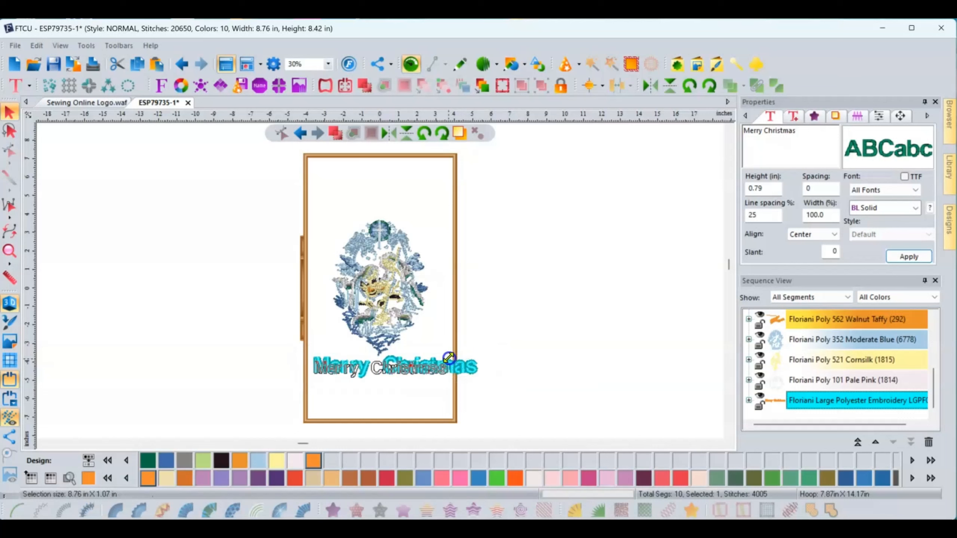
{"action": "left_click", "coordinate": [549, 300]}
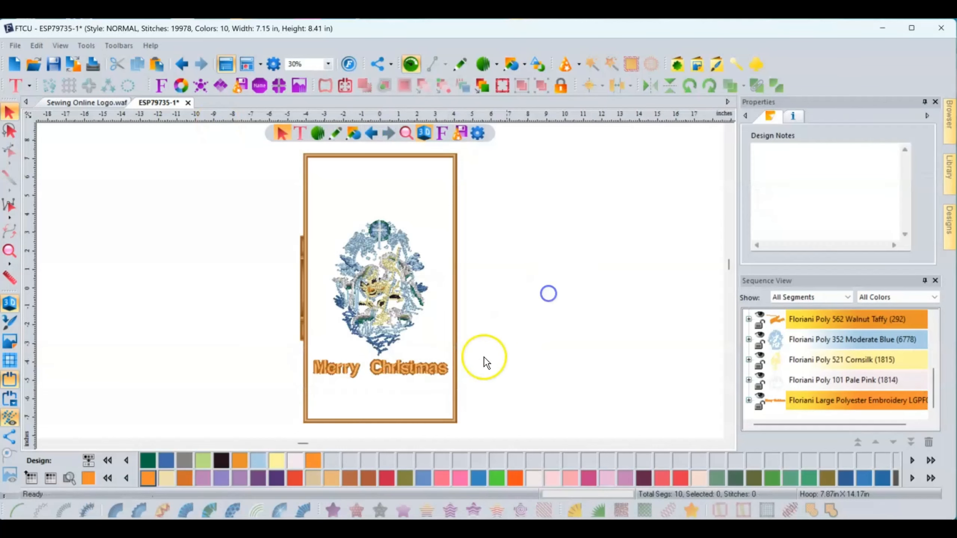
{"action": "left_click", "coordinate": [15, 46]}
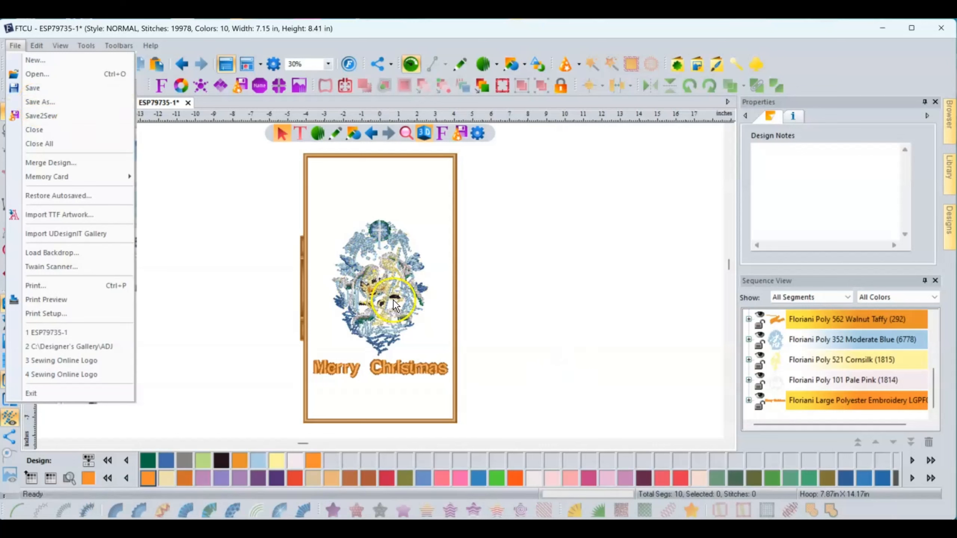
{"action": "left_click", "coordinate": [55, 102]}
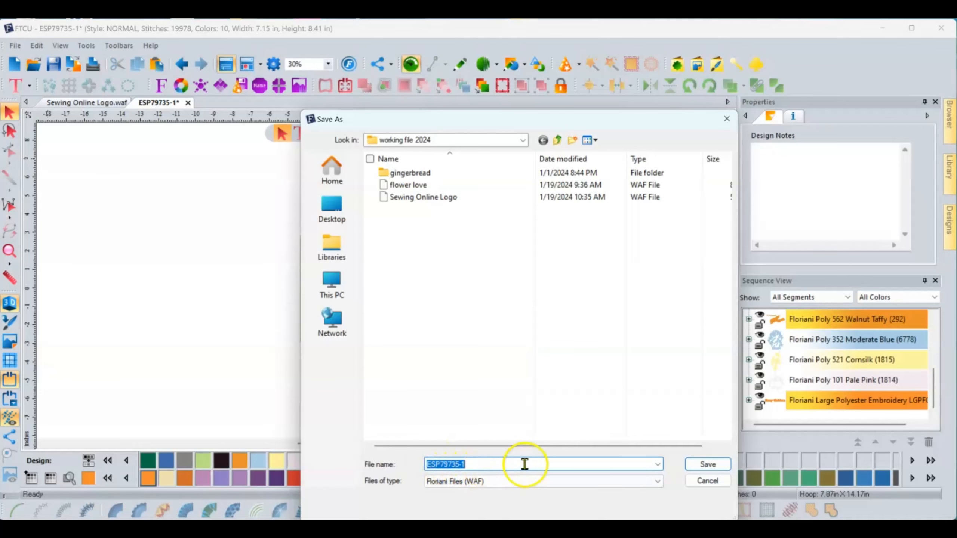
{"action": "left_click", "coordinate": [687, 481]}
Step: Close the ESP79735-1 nativity design without saving its changes
{"action": "left_click", "coordinate": [188, 103]}
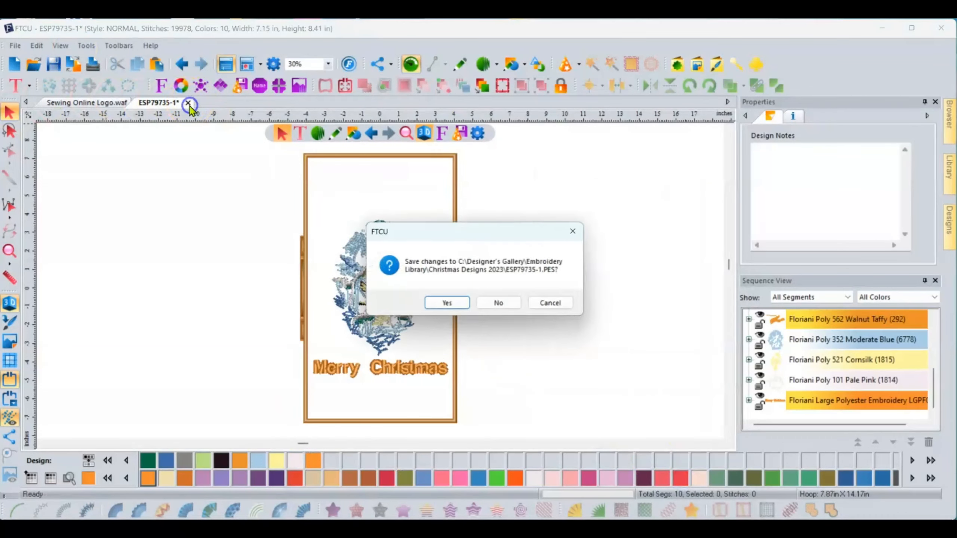
{"action": "left_click", "coordinate": [507, 308]}
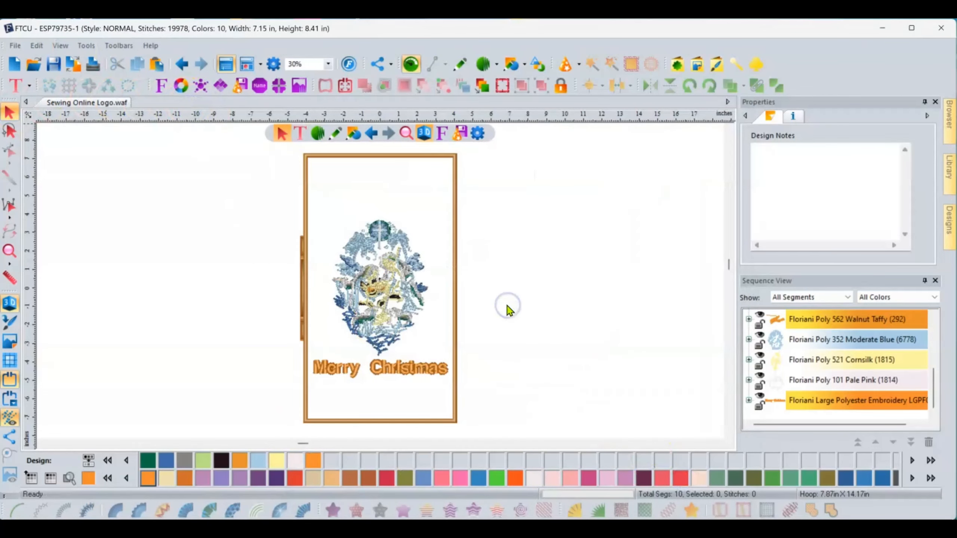
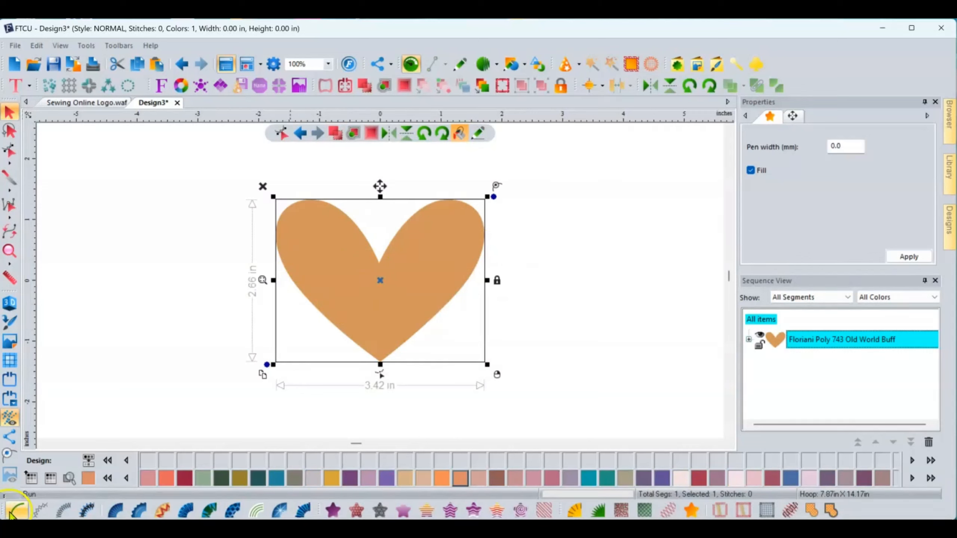
Step: Convert the heart artwork to a Run stitch outline and show it in 3D view
{"action": "left_click", "coordinate": [11, 513]}
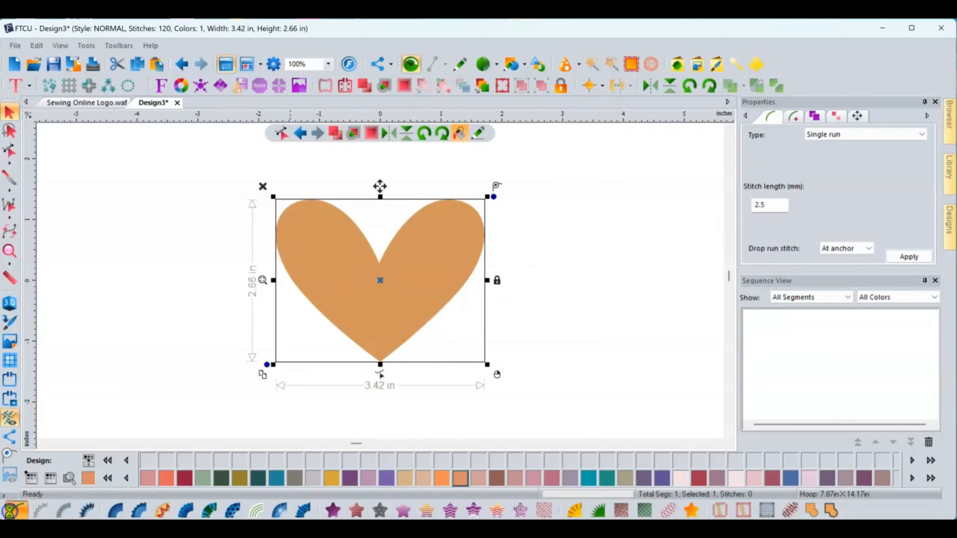
{"action": "left_click", "coordinate": [548, 270]}
{"action": "left_click", "coordinate": [10, 303]}
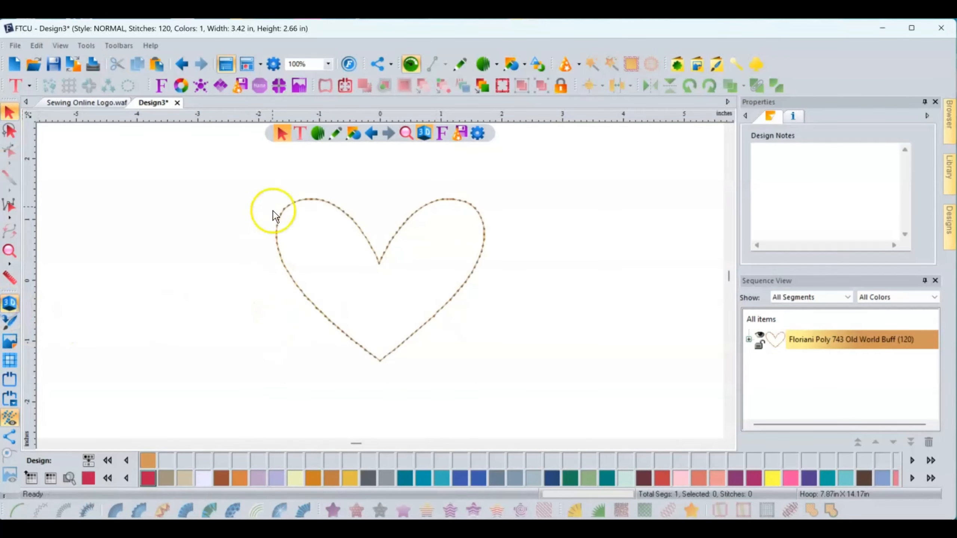
Step: Change the heart outline to a Standard Fill and clear the selection
{"action": "left_click", "coordinate": [384, 356]}
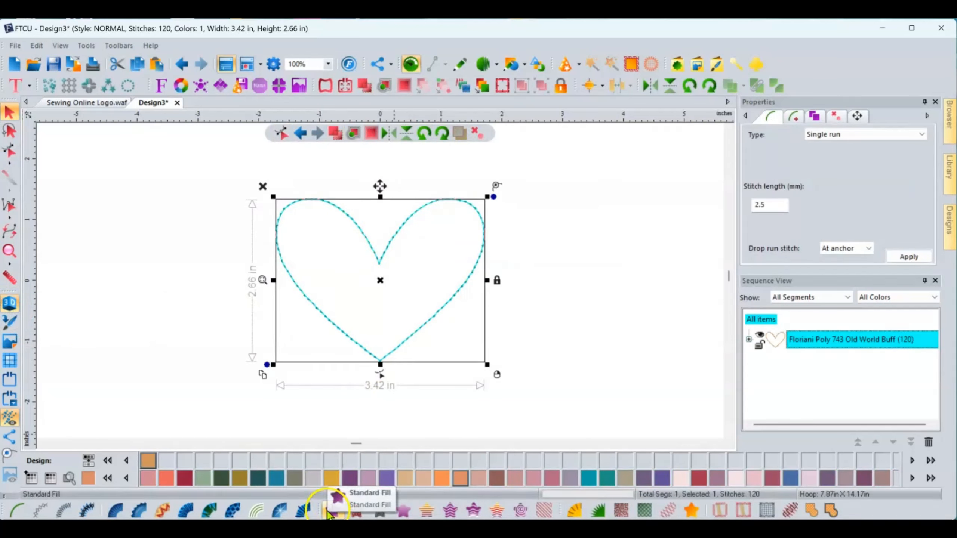
{"action": "left_click", "coordinate": [332, 510]}
{"action": "left_click", "coordinate": [557, 275]}
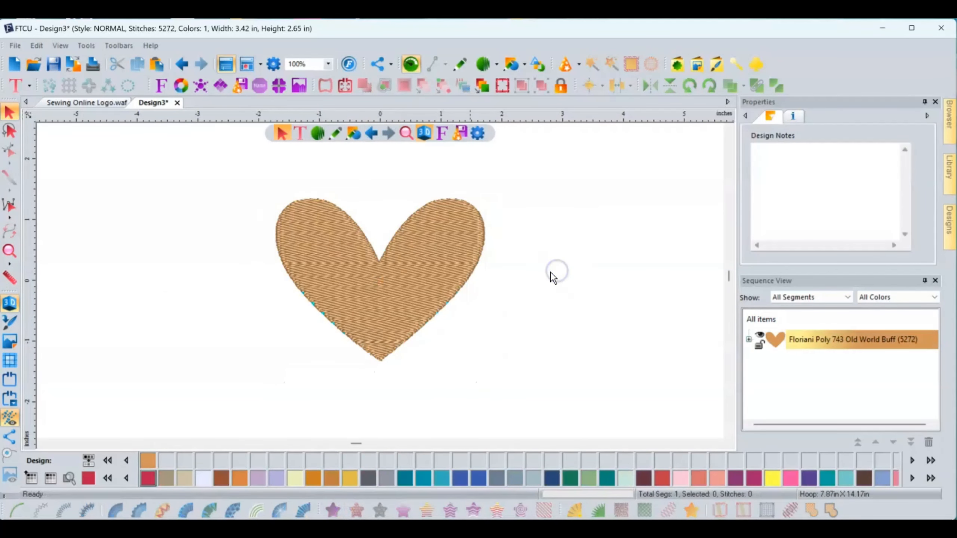
Step: Apply the Smooth pattern and a density of 0.40 mm to the heart's fill
{"action": "left_click", "coordinate": [373, 333]}
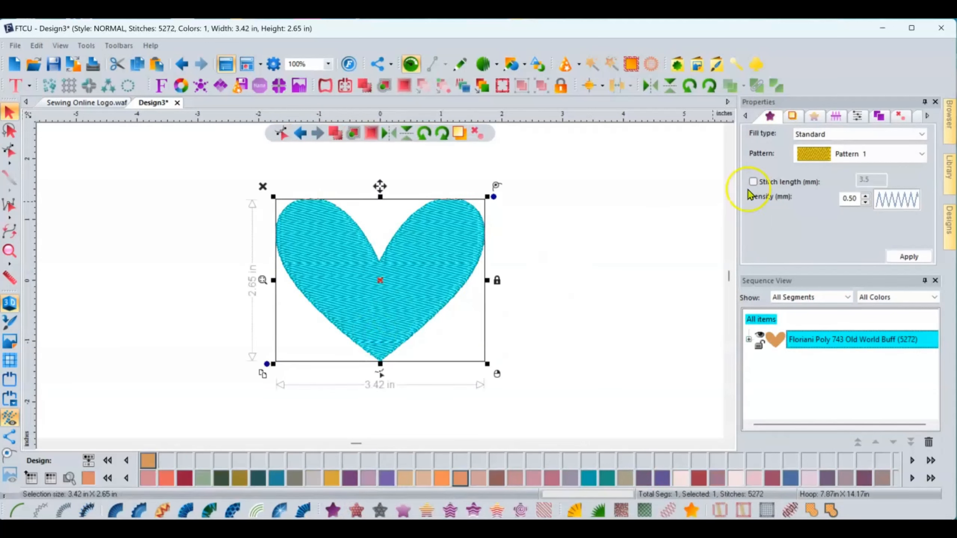
{"action": "left_click", "coordinate": [832, 154]}
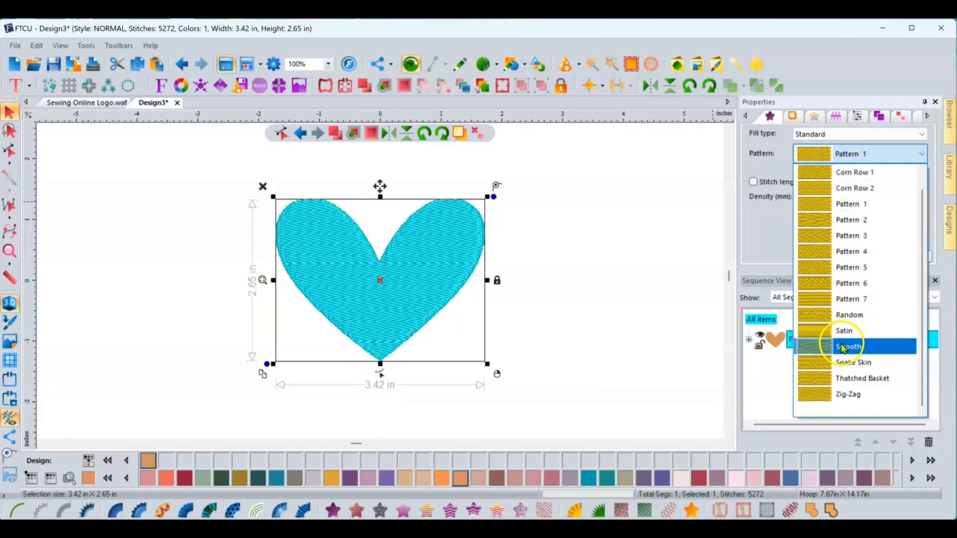
{"action": "left_click", "coordinate": [842, 347]}
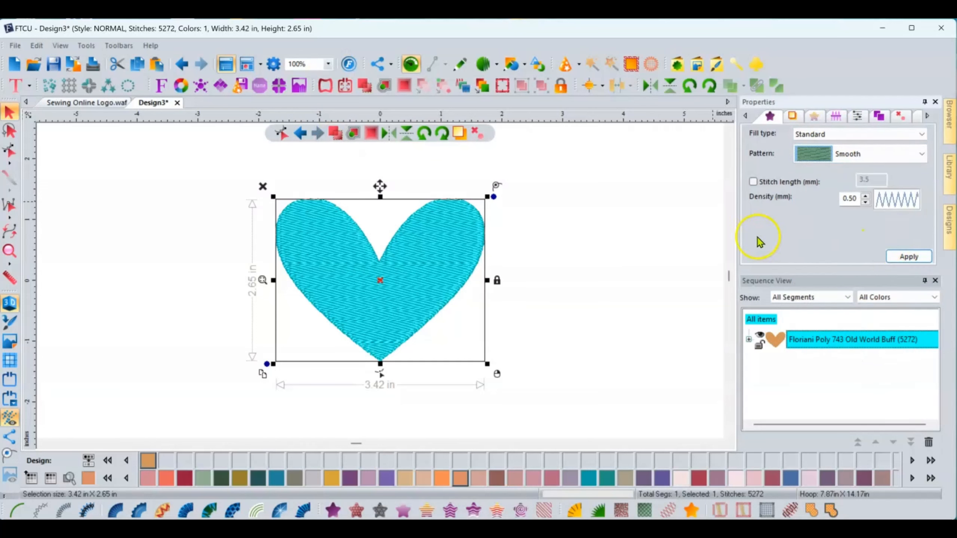
{"action": "left_click", "coordinate": [865, 202]}
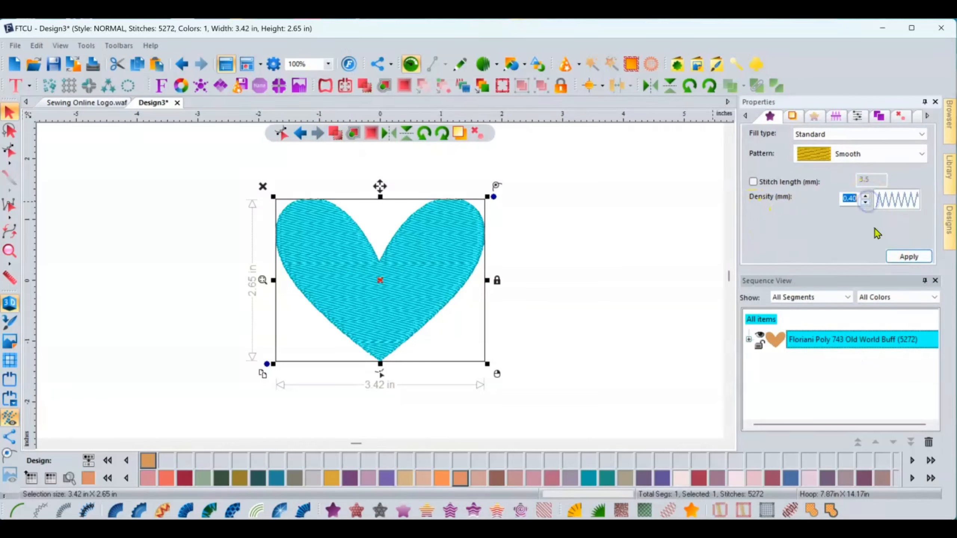
{"action": "left_click", "coordinate": [907, 256]}
{"action": "left_click", "coordinate": [585, 281]}
Step: Move the heart fill's red exit point to the lower tip and turn its inclination line nearly vertical, applying the new stitch direction
{"action": "left_click", "coordinate": [426, 294]}
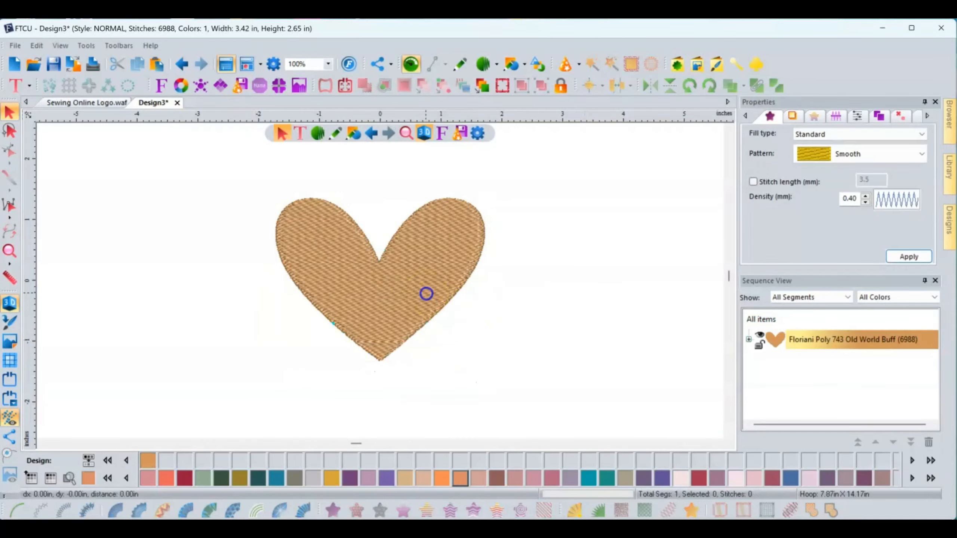
{"action": "left_click", "coordinate": [10, 157]}
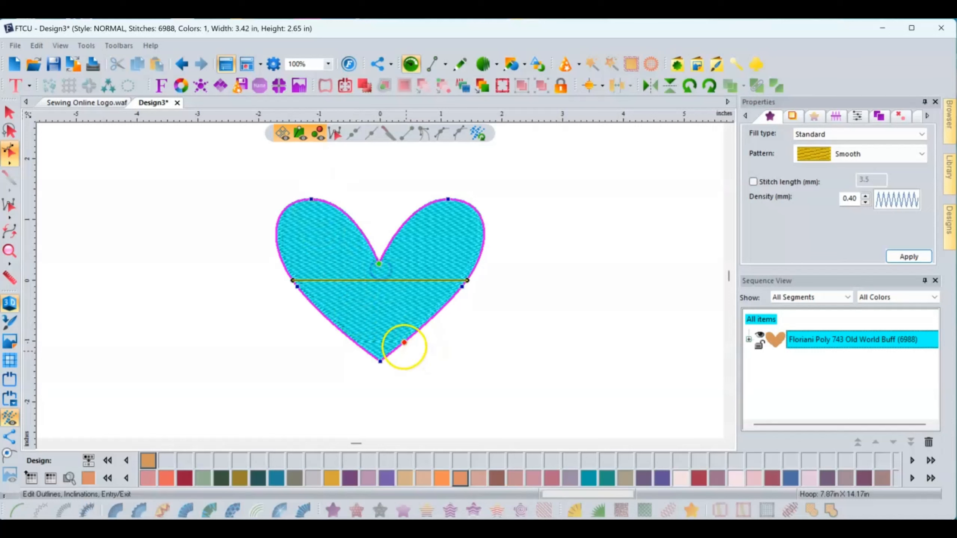
{"action": "left_click_drag", "start_coordinate": [404, 342], "coordinate": [395, 356]}
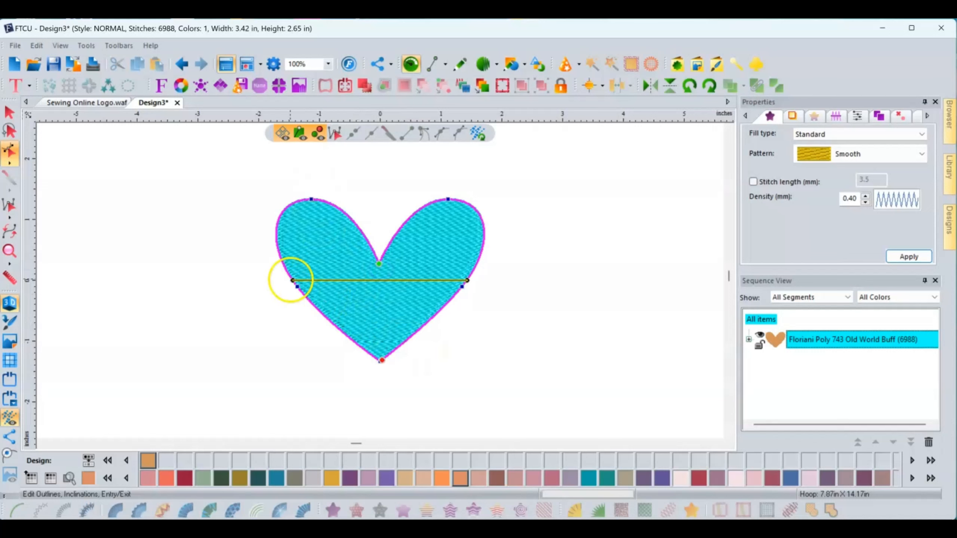
{"action": "left_click_drag", "start_coordinate": [293, 280], "coordinate": [398, 230]}
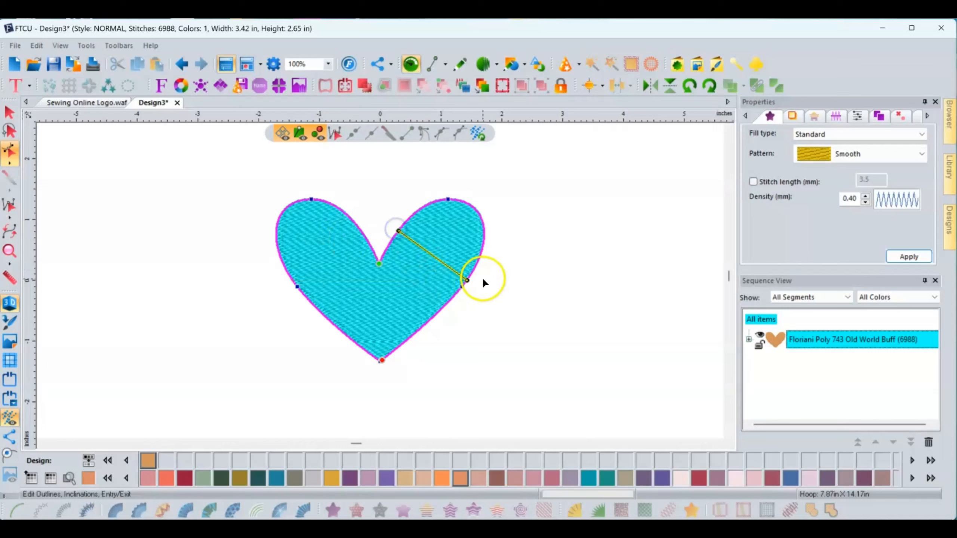
{"action": "left_click_drag", "start_coordinate": [467, 279], "coordinate": [400, 346]}
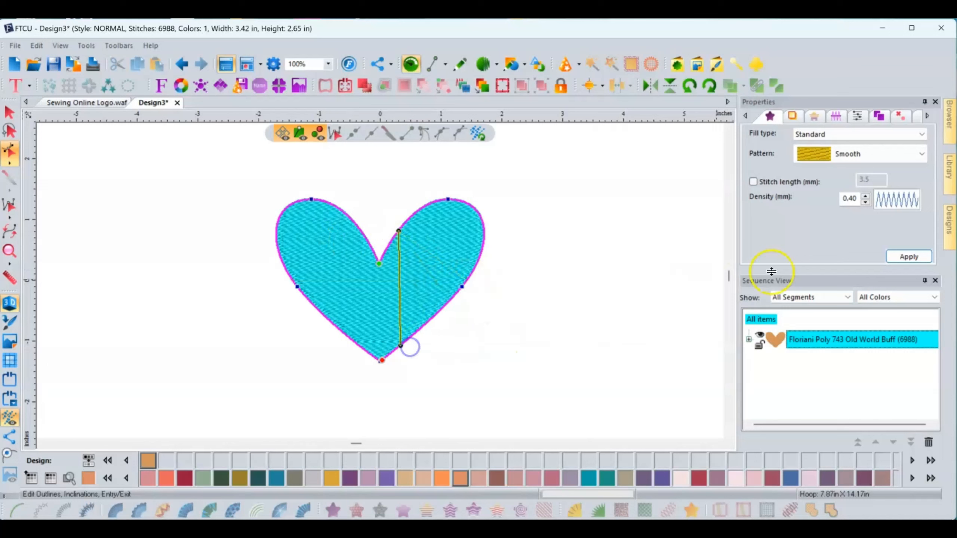
{"action": "left_click", "coordinate": [907, 257]}
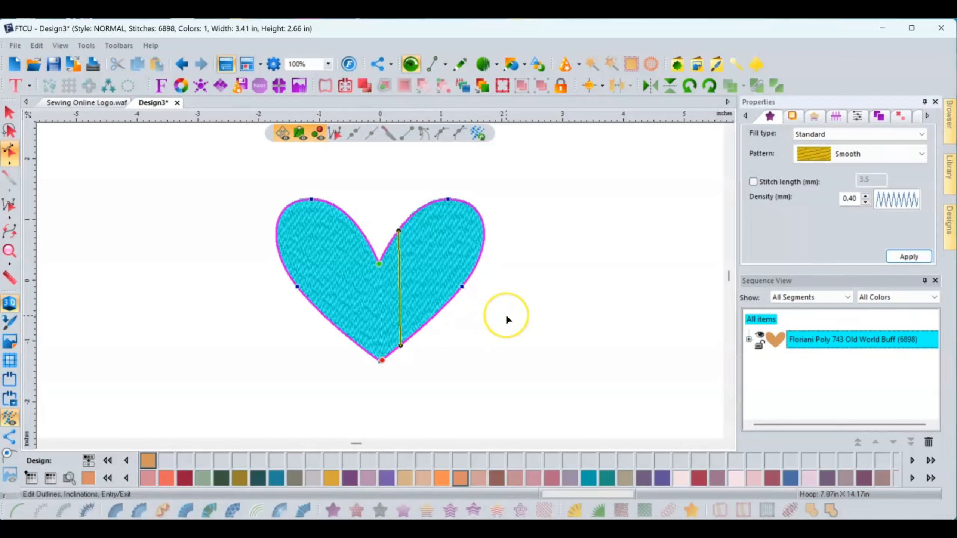
{"action": "left_click", "coordinate": [506, 318]}
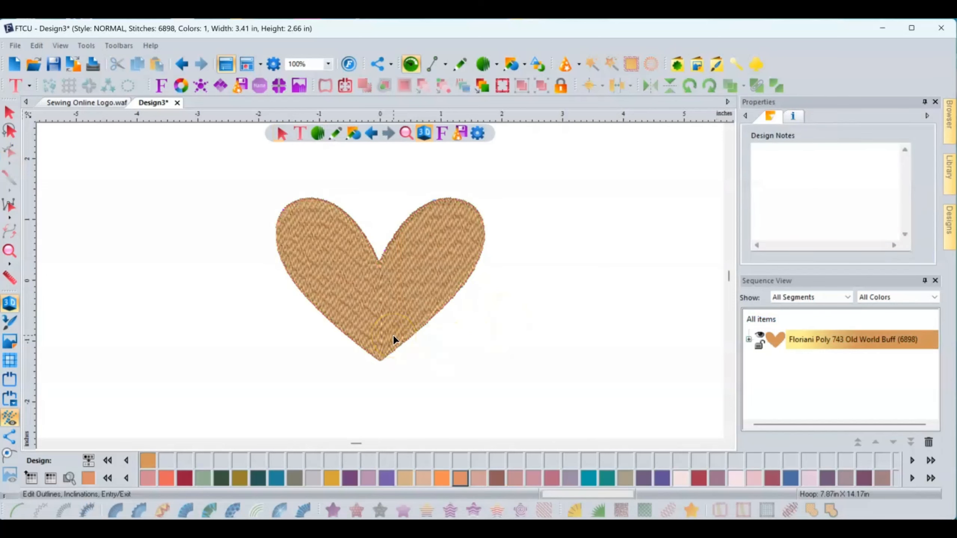
{"action": "double_click", "coordinate": [387, 317]}
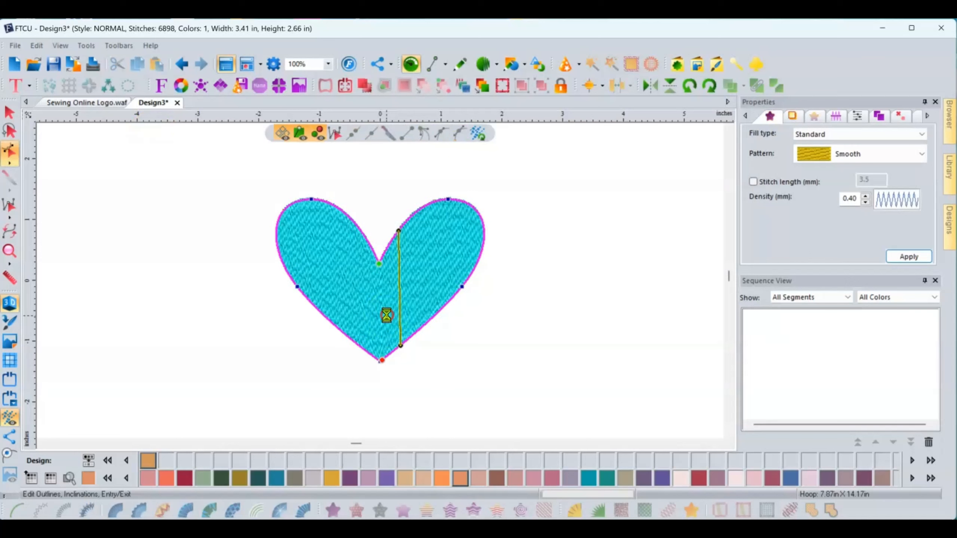
{"action": "left_click", "coordinate": [496, 320]}
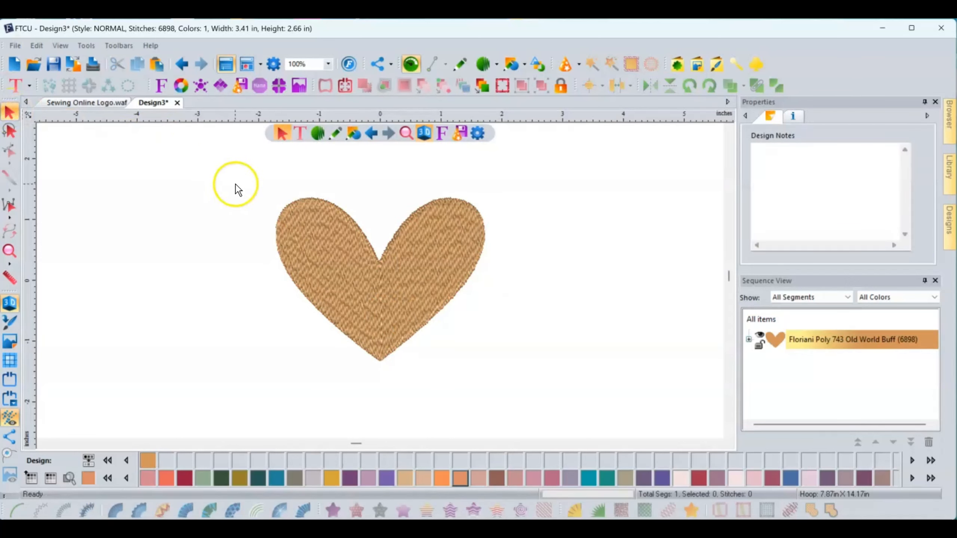
{"action": "right_click", "coordinate": [319, 228]}
{"action": "left_click", "coordinate": [225, 198]}
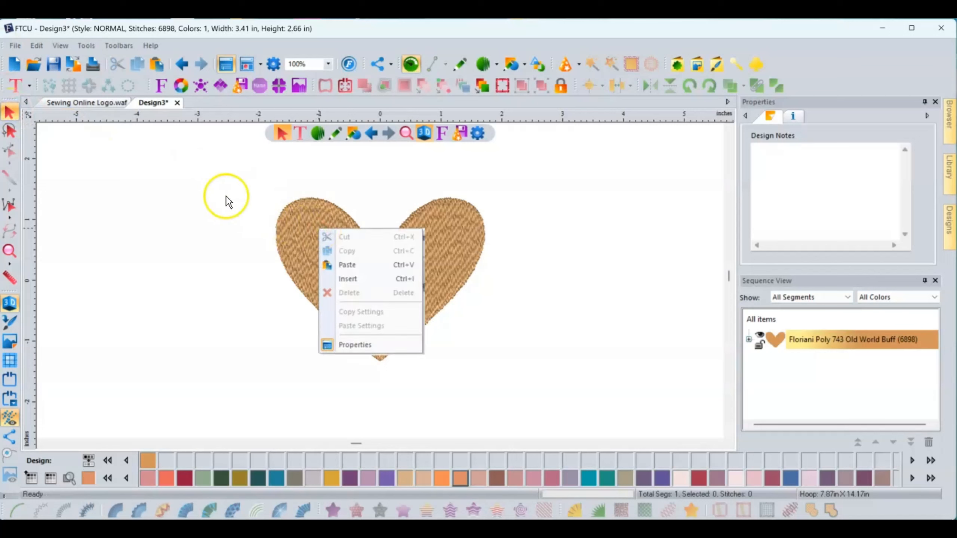
Step: Copy the filled heart and paste a duplicate of it into the design
{"action": "left_click", "coordinate": [295, 221]}
{"action": "right_click", "coordinate": [295, 221]}
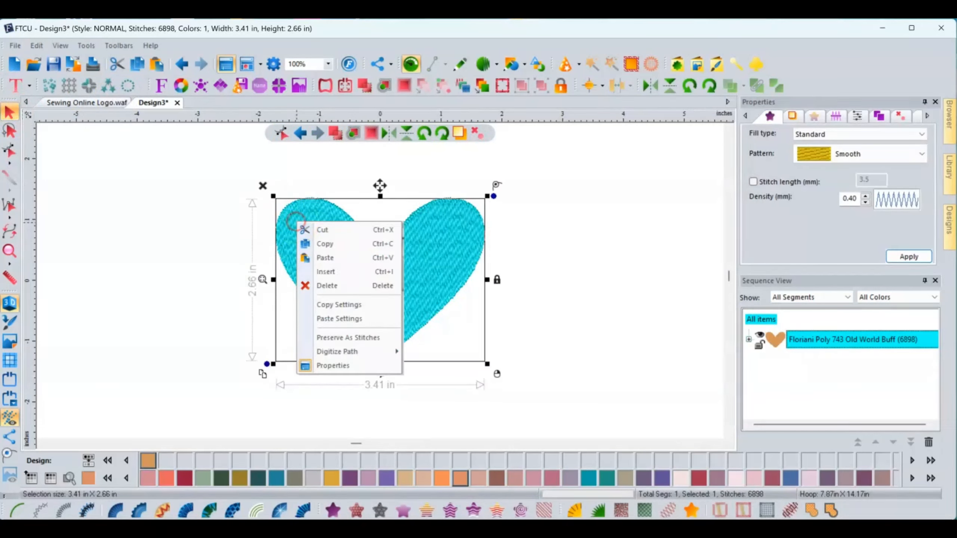
{"action": "left_click", "coordinate": [325, 244]}
{"action": "left_click", "coordinate": [546, 237]}
{"action": "right_click", "coordinate": [546, 238]}
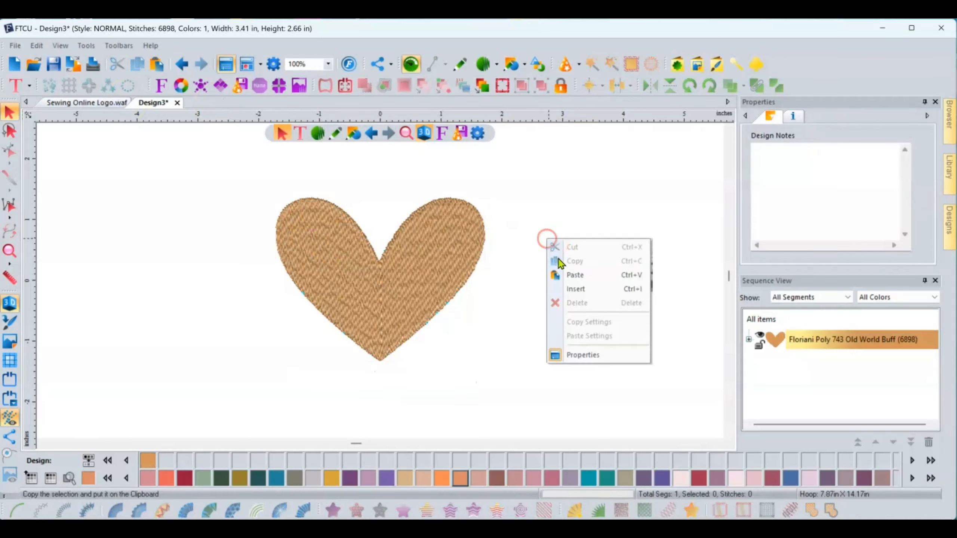
{"action": "left_click", "coordinate": [565, 275]}
{"action": "left_click", "coordinate": [404, 299]}
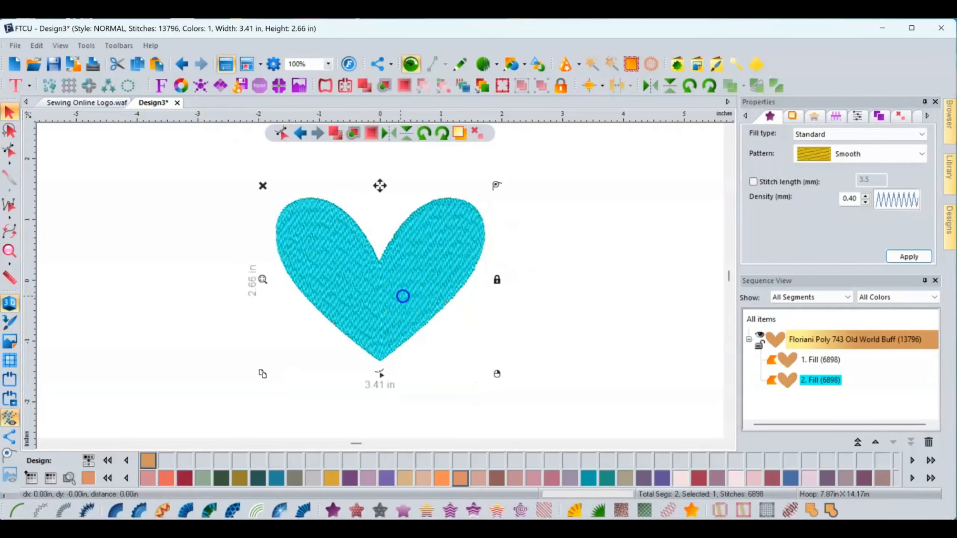
Step: Move the pasted heart down and to the right so it overlaps the original, recolour it coral red, and deselect it
{"action": "left_click_drag", "start_coordinate": [403, 297], "coordinate": [541, 358]}
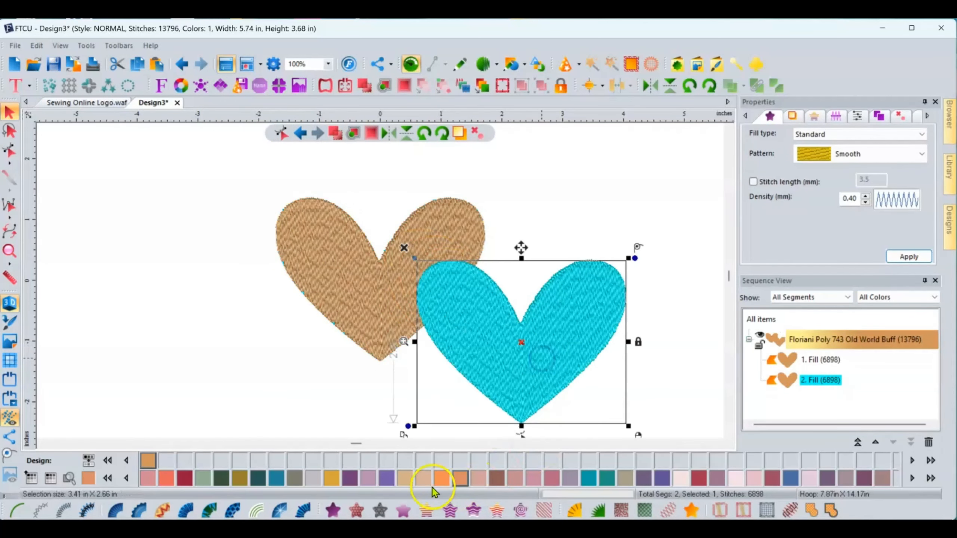
{"action": "left_click", "coordinate": [165, 478]}
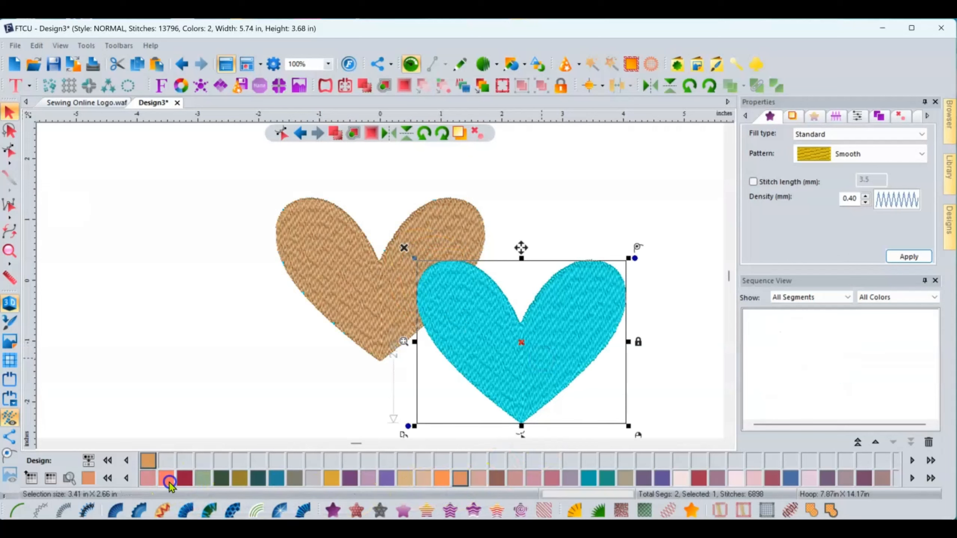
{"action": "left_click", "coordinate": [244, 355]}
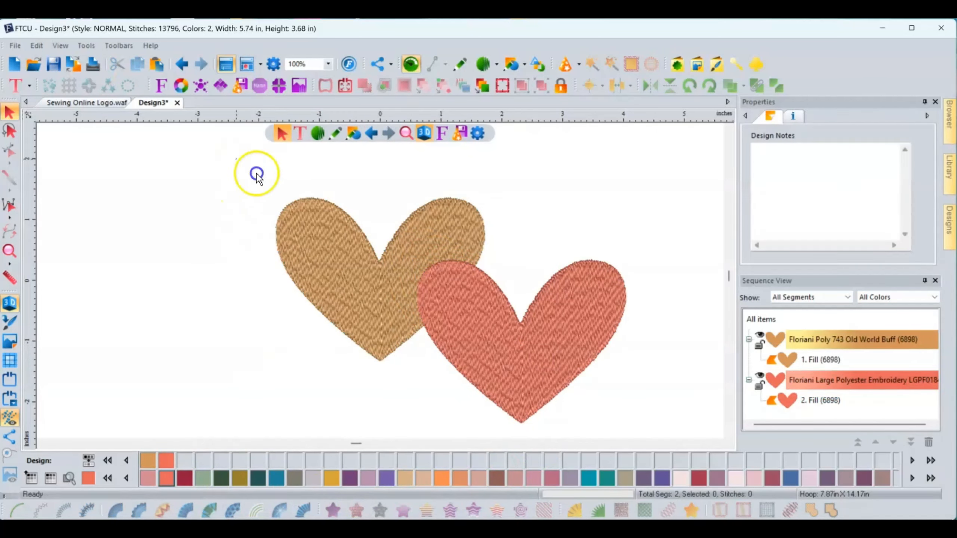
Step: Select both hearts and align their centres so they sit directly on top of each other
{"action": "left_click_drag", "start_coordinate": [237, 162], "coordinate": [691, 441]}
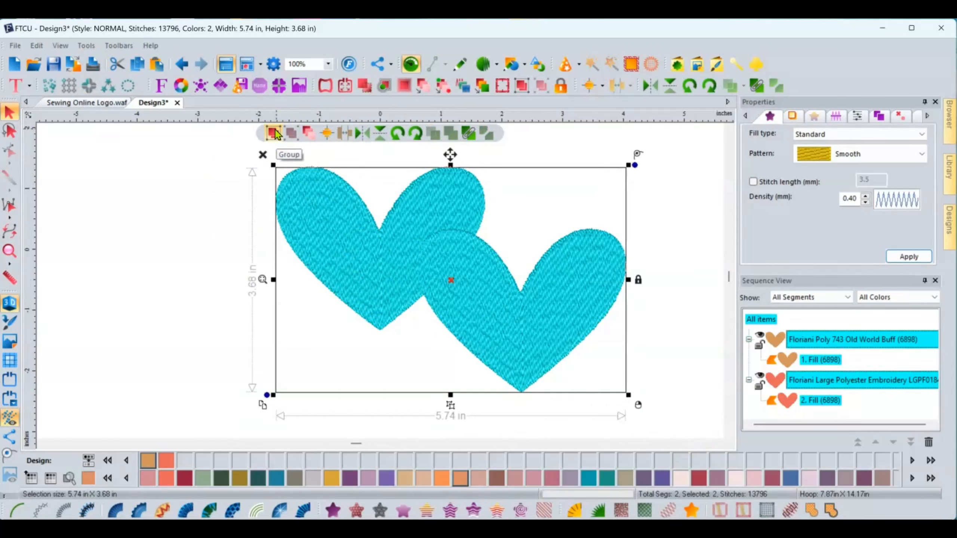
{"action": "left_click", "coordinate": [290, 135]}
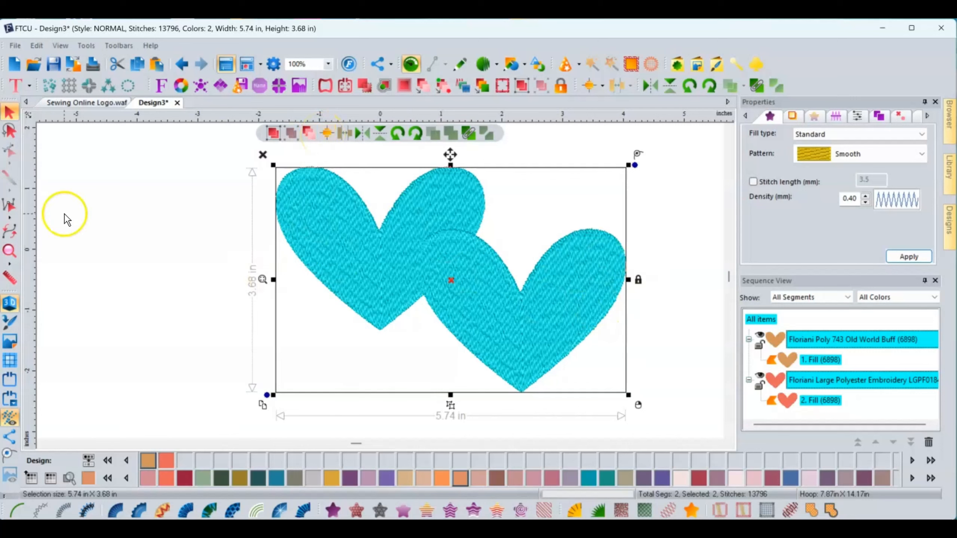
{"action": "left_click", "coordinate": [327, 136]}
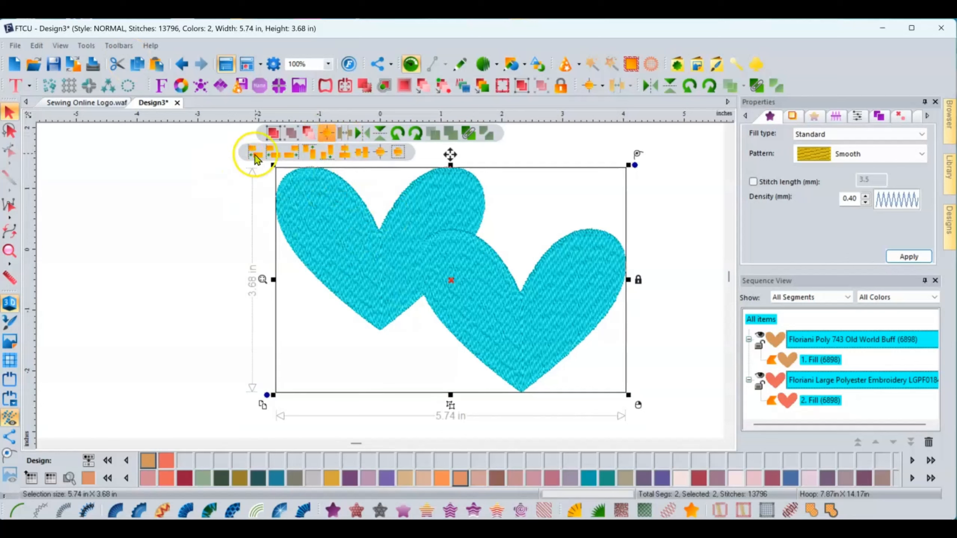
{"action": "left_click", "coordinate": [399, 153]}
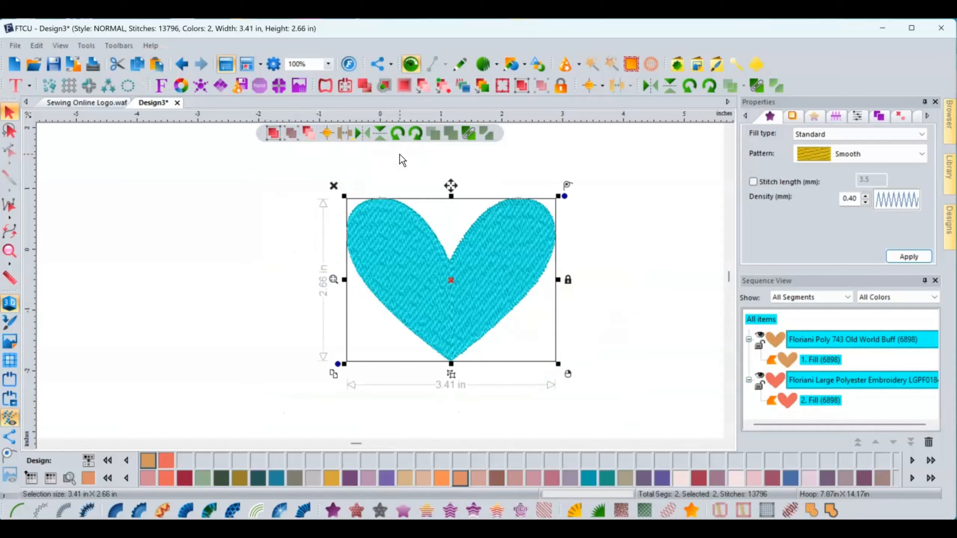
Step: Separate the stacked hearts so they overlap diagonally, and move the pair to the left
{"action": "left_click", "coordinate": [299, 252]}
{"action": "left_click_drag", "start_coordinate": [400, 282], "coordinate": [426, 309]}
{"action": "left_click", "coordinate": [761, 319]}
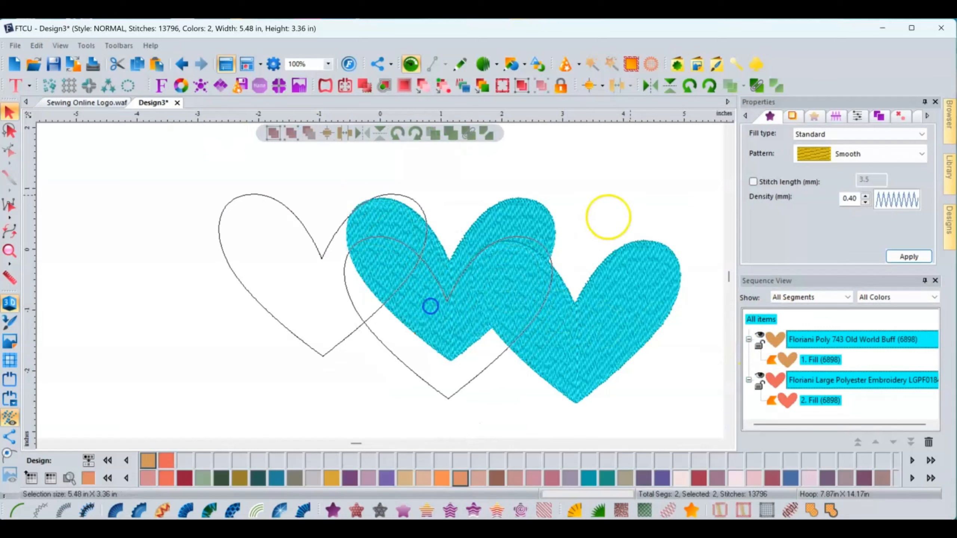
{"action": "left_click", "coordinate": [630, 157]}
Step: Flip both hearts horizontally, and try a vertical flip before flipping them upright again
{"action": "key", "text": "ctrl+a"}
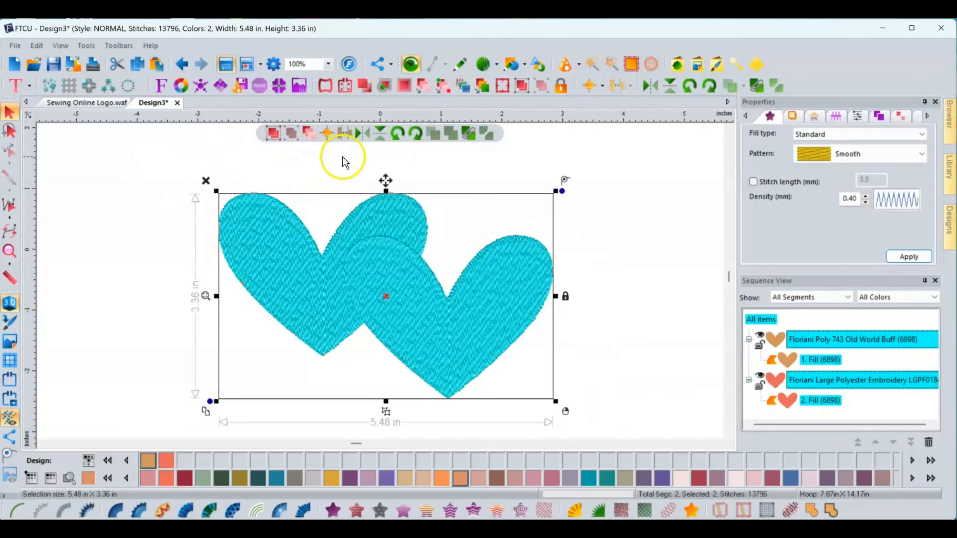
{"action": "left_click", "coordinate": [358, 134]}
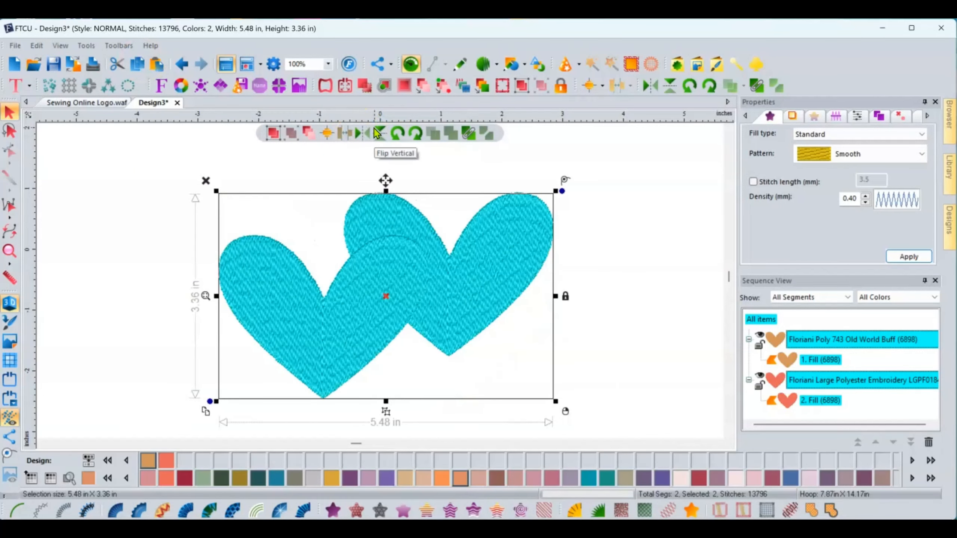
{"action": "left_click", "coordinate": [376, 133]}
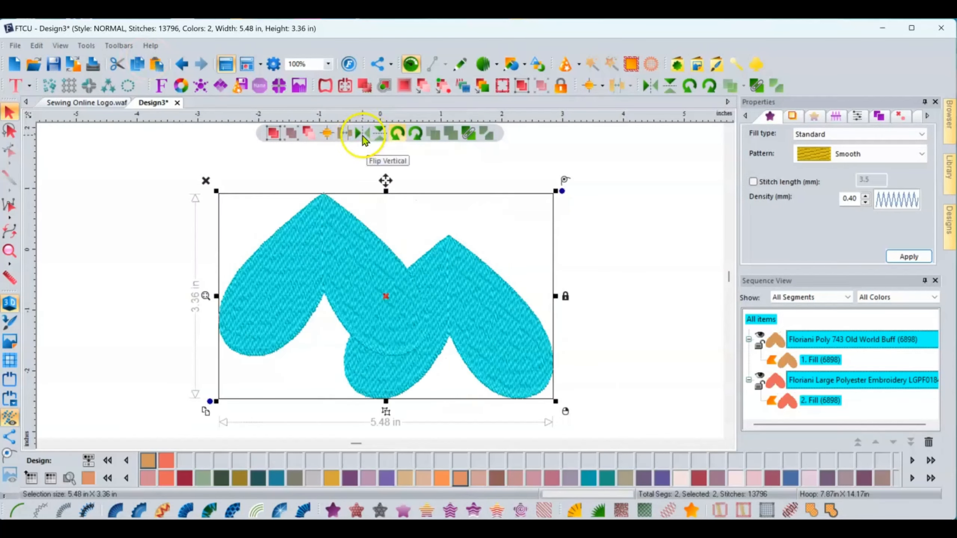
{"action": "left_click", "coordinate": [375, 134]}
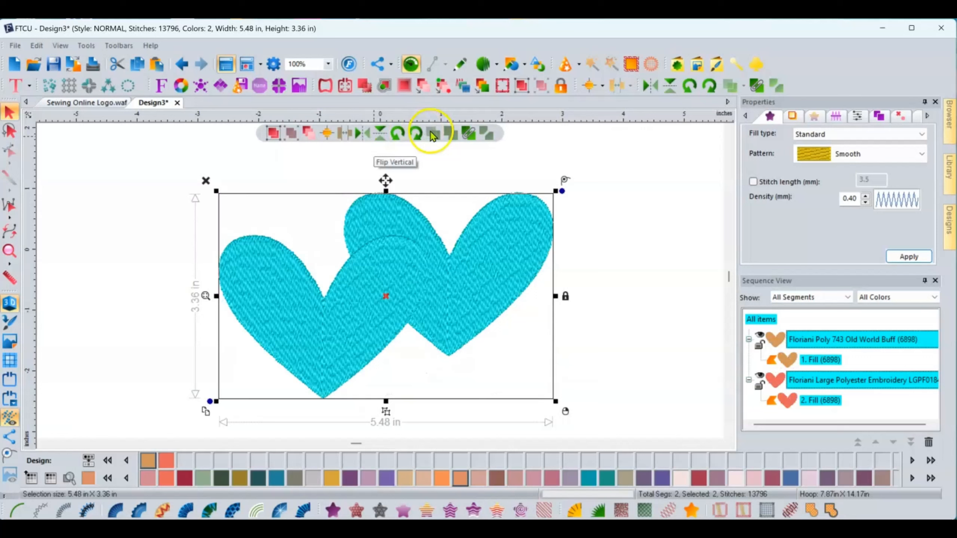
Step: Try combining the two hearts into one object with their overlapping area cut out, and undo it
{"action": "left_click", "coordinate": [469, 135]}
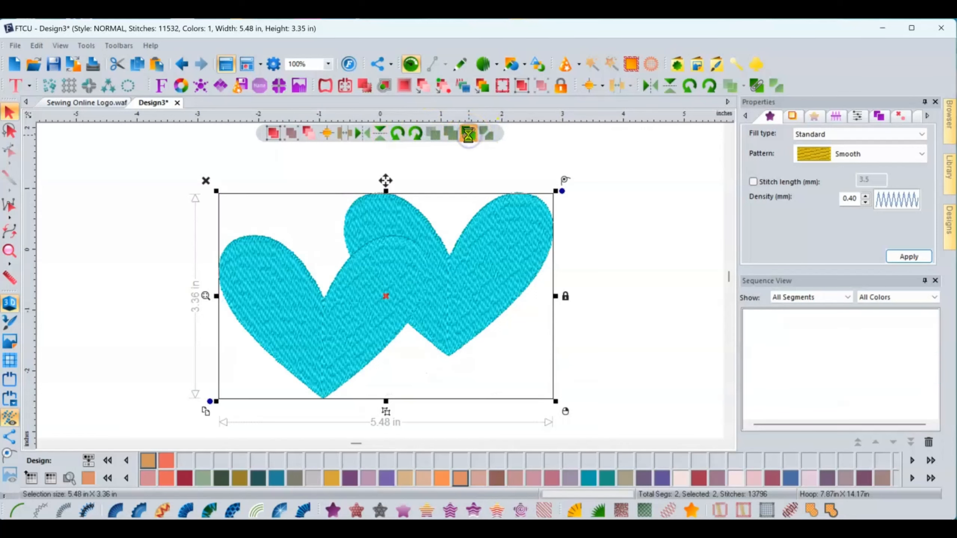
{"action": "left_click", "coordinate": [603, 293]}
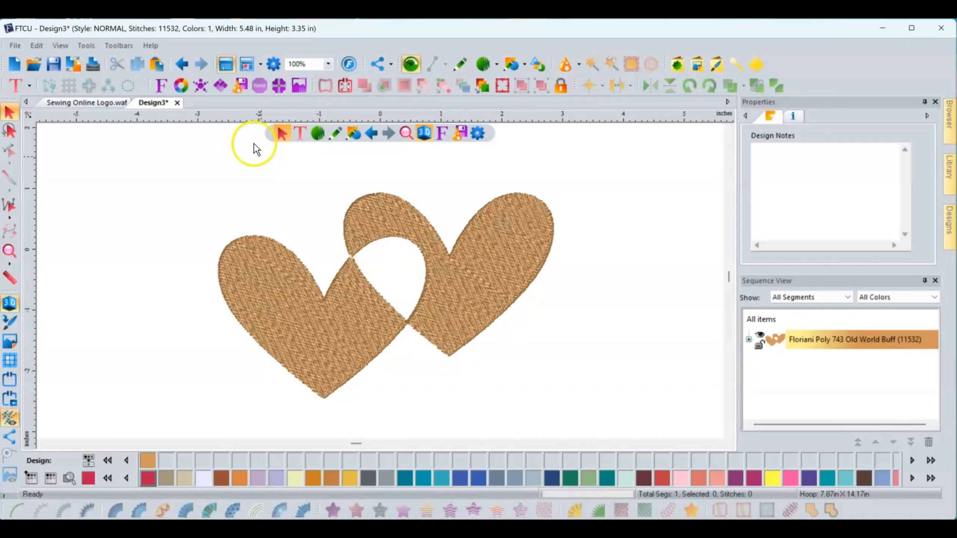
{"action": "left_click", "coordinate": [181, 70]}
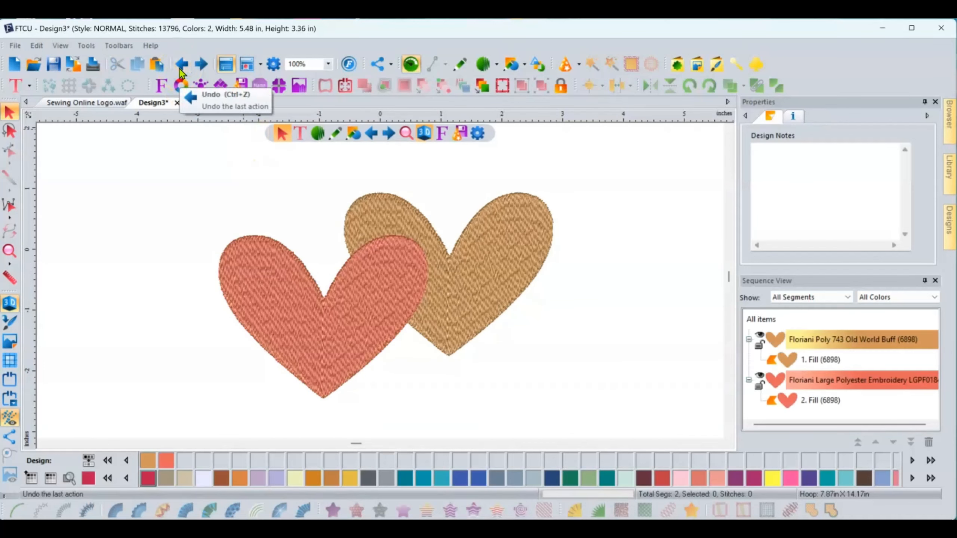
Step: Open Font Play to look at the embroidery font list, and close it again
{"action": "left_click", "coordinate": [441, 134]}
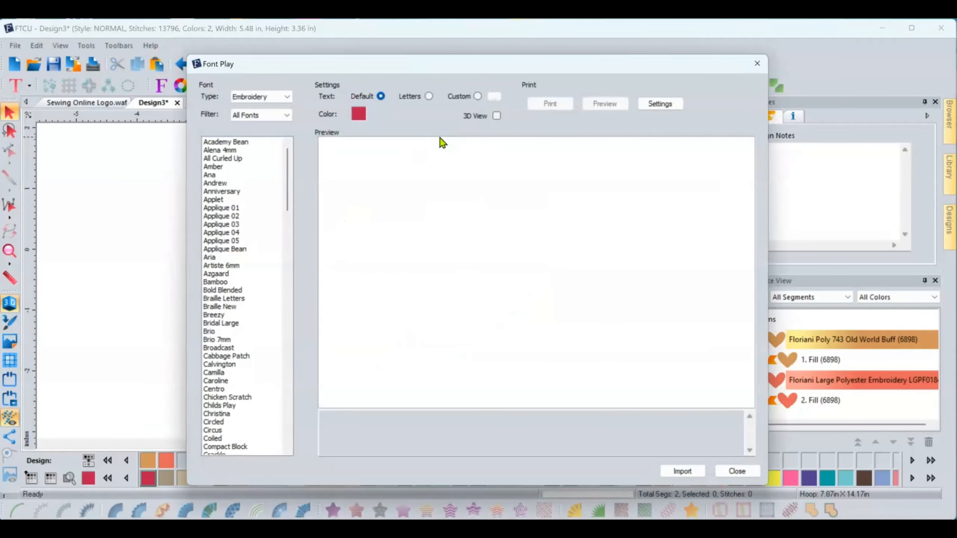
{"action": "left_click", "coordinate": [729, 471]}
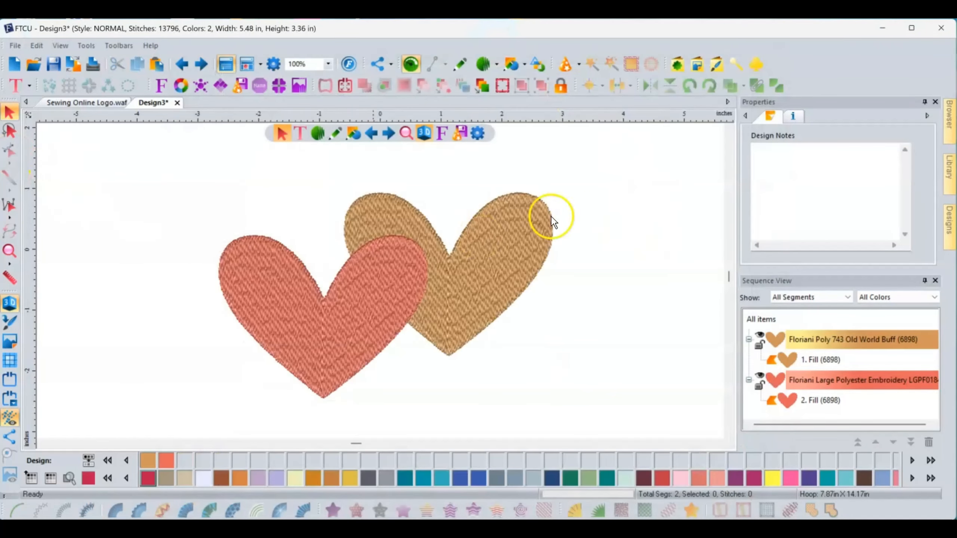
Step: Add the text "Love" above the hearts in the Solid font
{"action": "left_click", "coordinate": [27, 86]}
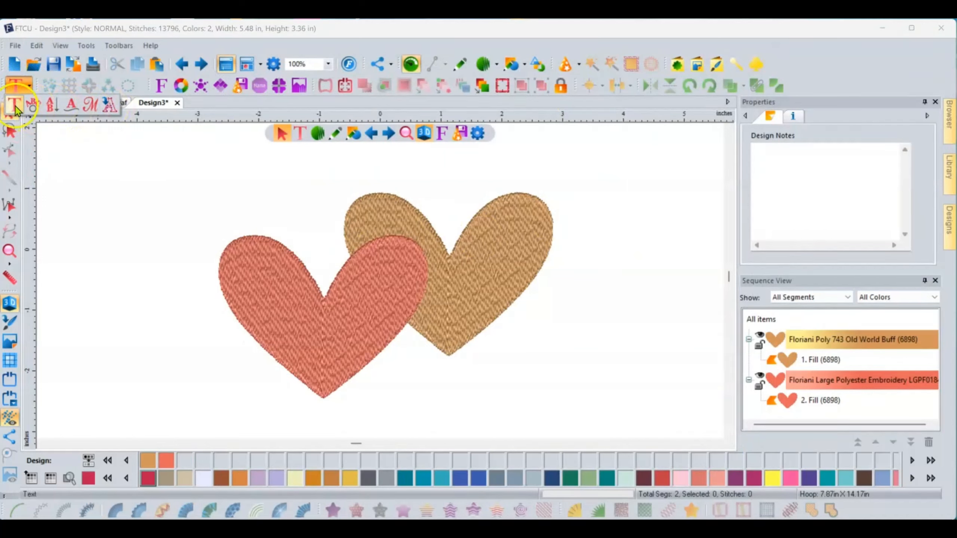
{"action": "left_click", "coordinate": [14, 108]}
{"action": "left_click", "coordinate": [235, 171]}
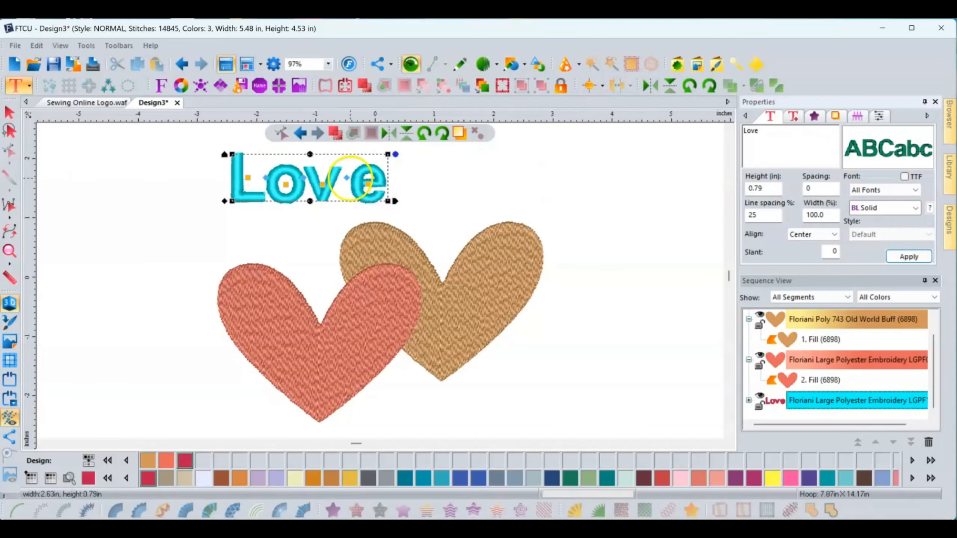
Step: Tighten the gap between the "v" and "e" of "Love" and move the word right, just above the tan heart
{"action": "left_click_drag", "start_coordinate": [346, 177], "coordinate": [330, 179]}
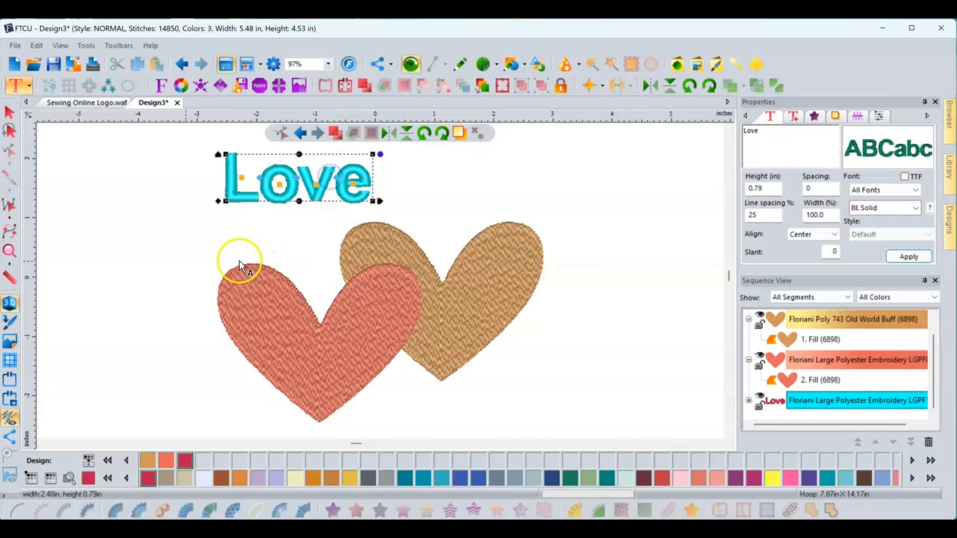
{"action": "key", "text": "Escape"}
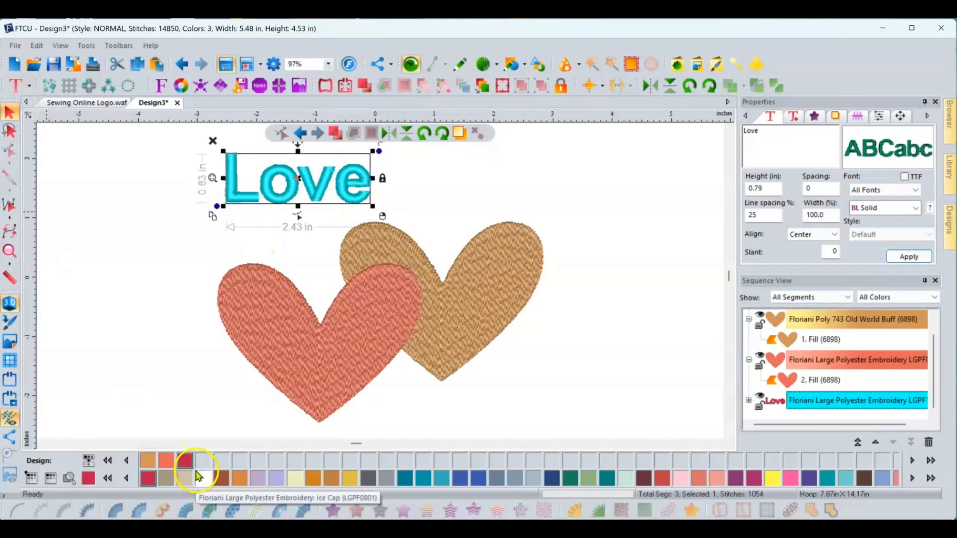
{"action": "left_click", "coordinate": [609, 171]}
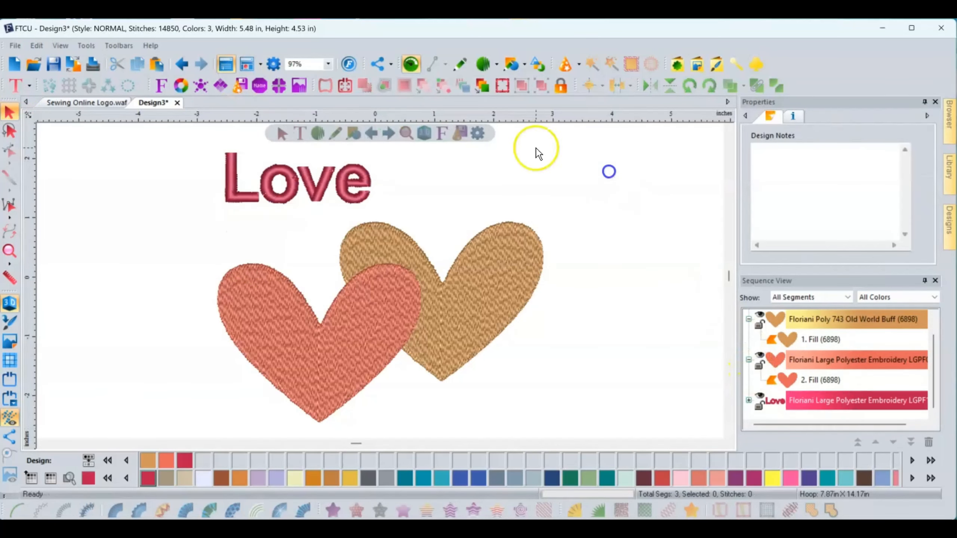
{"action": "left_click_drag", "start_coordinate": [314, 182], "coordinate": [411, 207]}
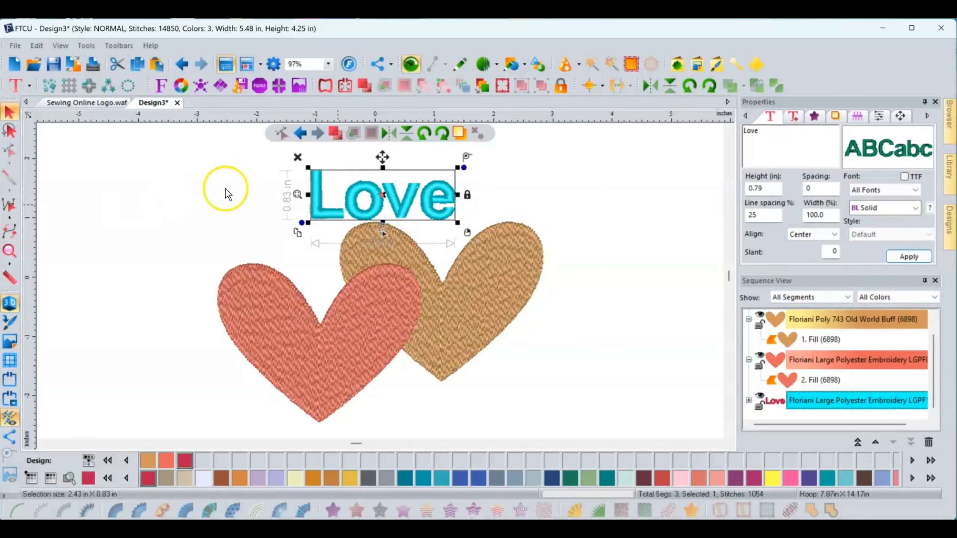
Step: Change the font of the "Love" text to Sydney and apply it
{"action": "left_click", "coordinate": [418, 195]}
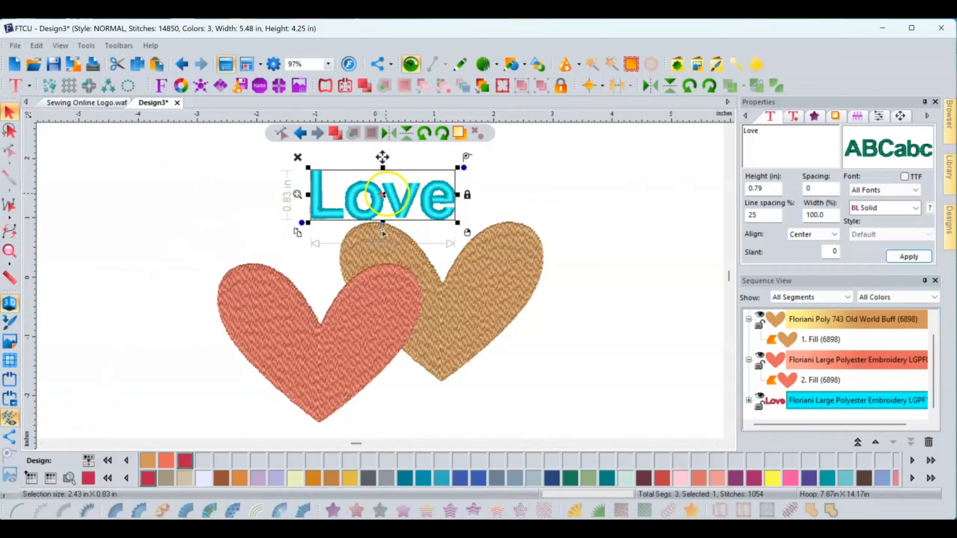
{"action": "mouse_move", "coordinate": [911, 151]}
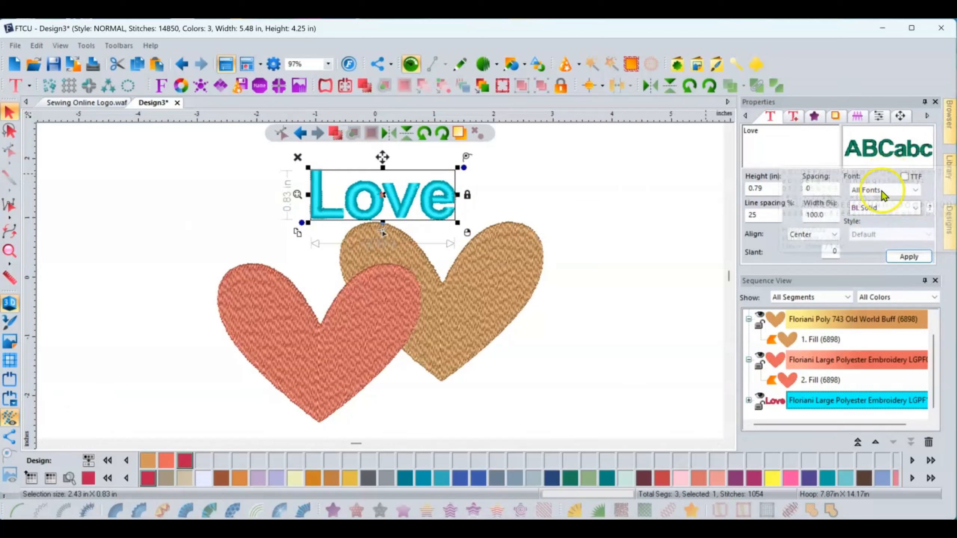
{"action": "left_click", "coordinate": [891, 207]}
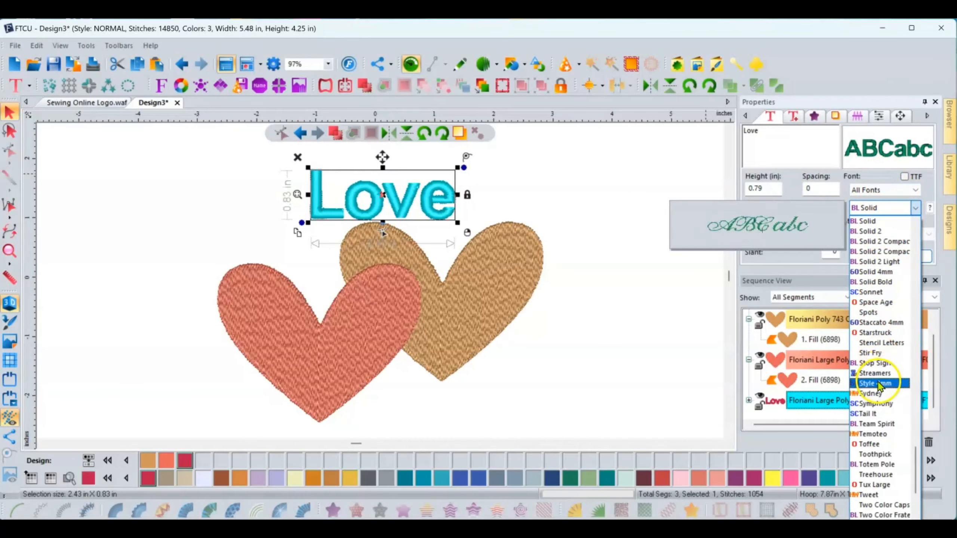
{"action": "left_click", "coordinate": [880, 395]}
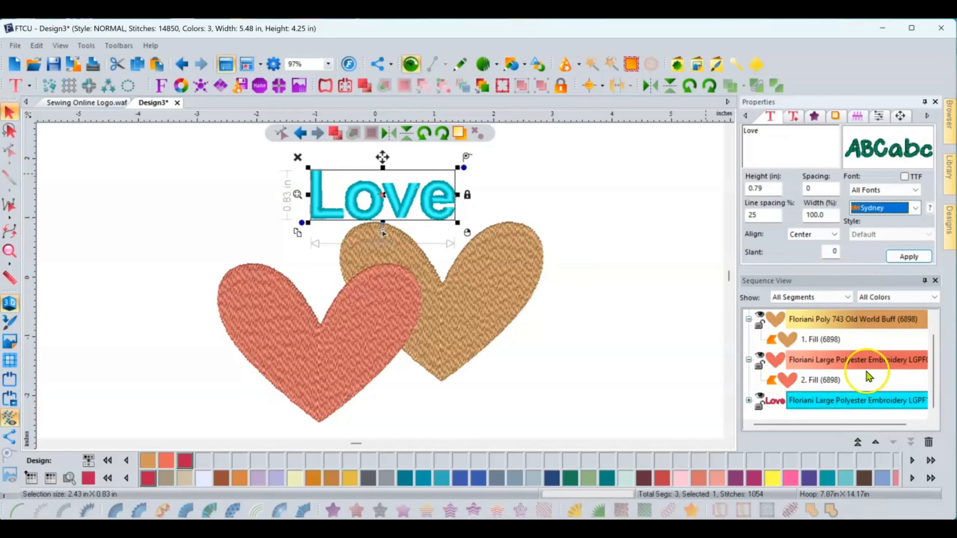
{"action": "left_click", "coordinate": [913, 260]}
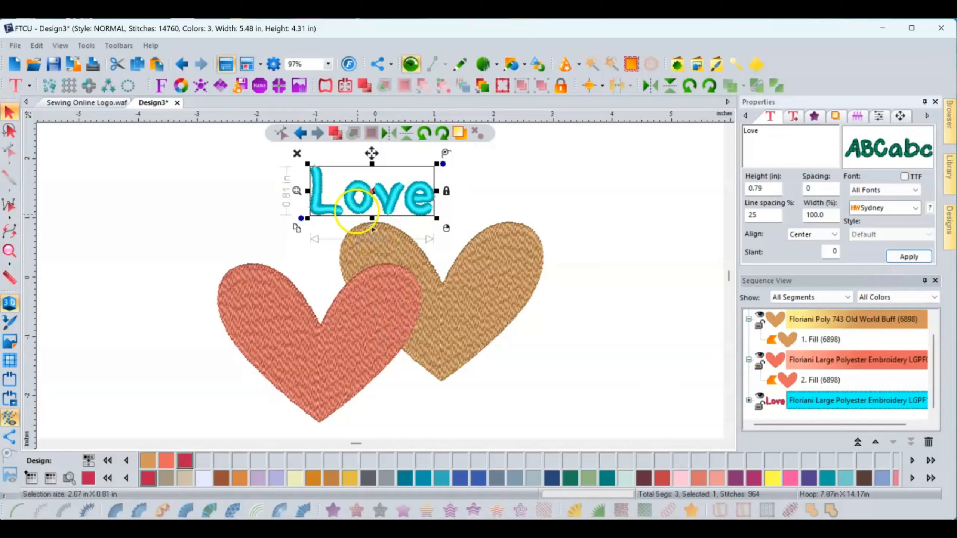
{"action": "left_click", "coordinate": [358, 194]}
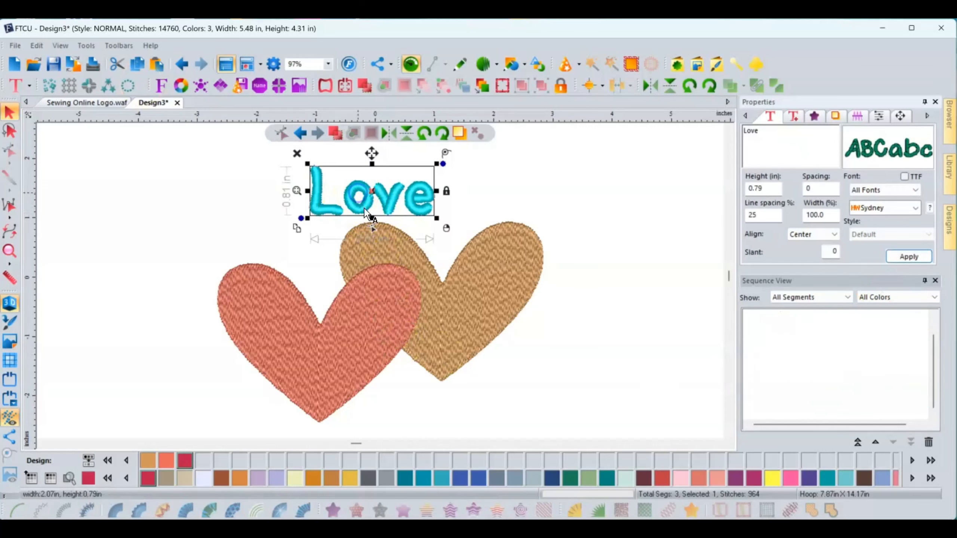
Step: Open the "Love" text for letter editing to look at its handles, and deselect it
{"action": "left_click", "coordinate": [341, 195]}
{"action": "left_click_drag", "start_coordinate": [342, 195], "coordinate": [338, 195]}
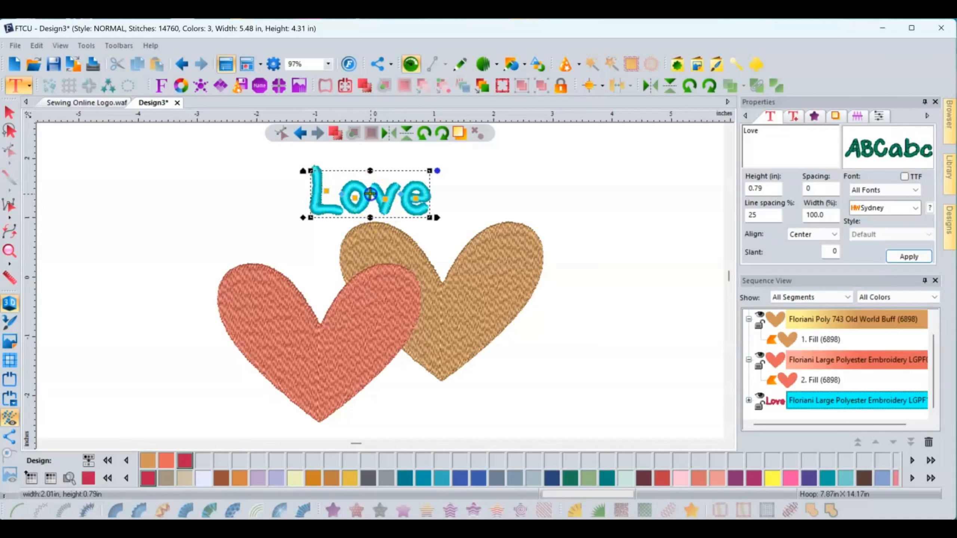
{"action": "left_click", "coordinate": [624, 206]}
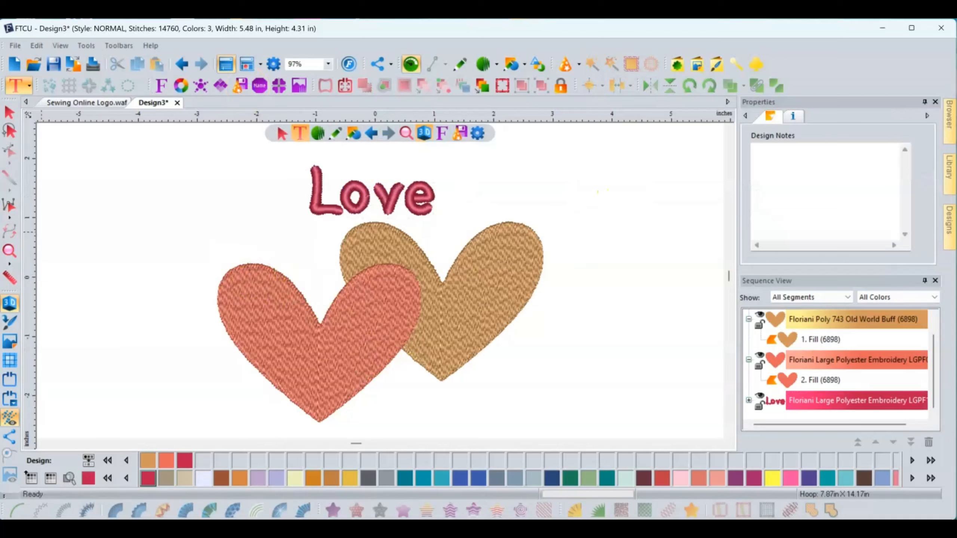
Step: Save the design as "Hearts" in the Floriani WAF format in the working file 2024 folder
{"action": "left_click", "coordinate": [15, 45]}
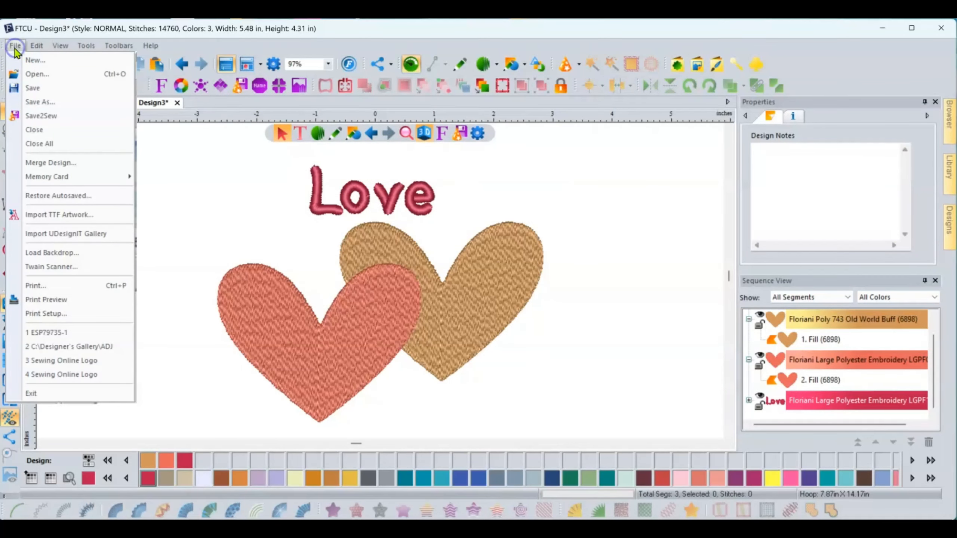
{"action": "left_click", "coordinate": [30, 102]}
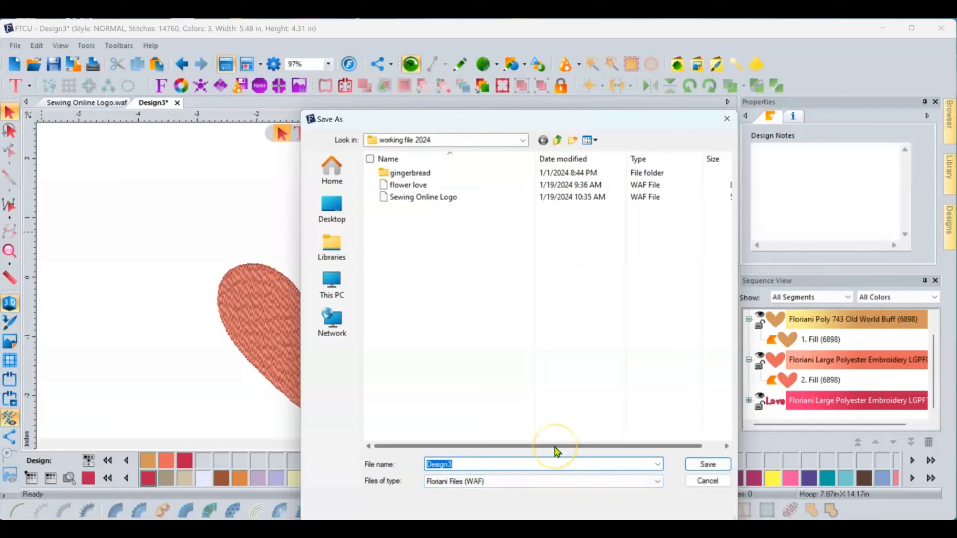
{"action": "type", "text": "Hearts"}
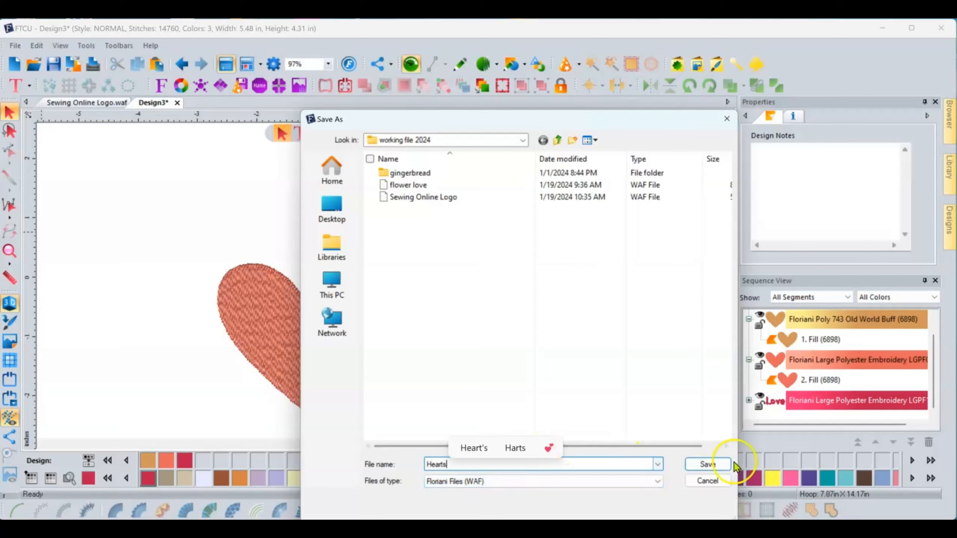
{"action": "left_click", "coordinate": [715, 465]}
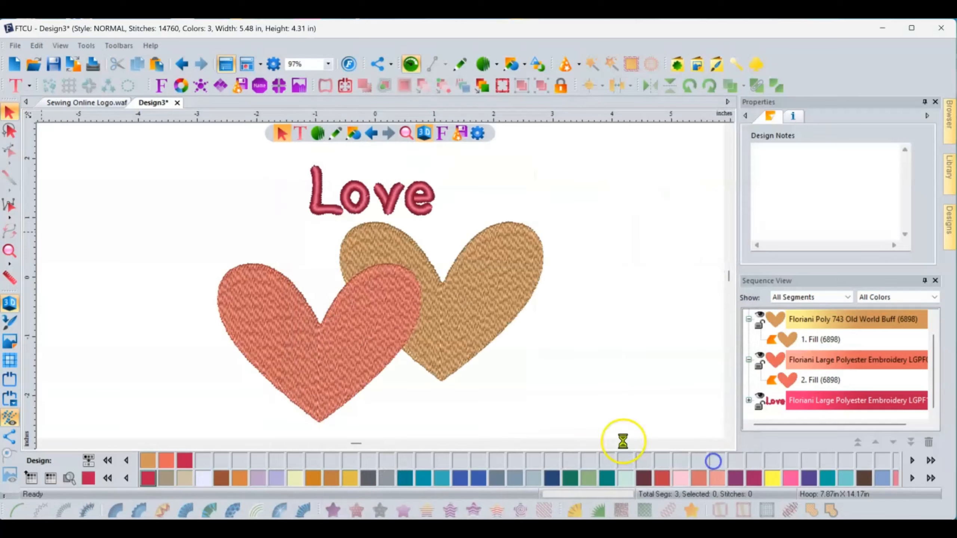
Step: Look through the file formats available for saving a copy of the design, and cancel without saving
{"action": "left_click", "coordinate": [14, 45]}
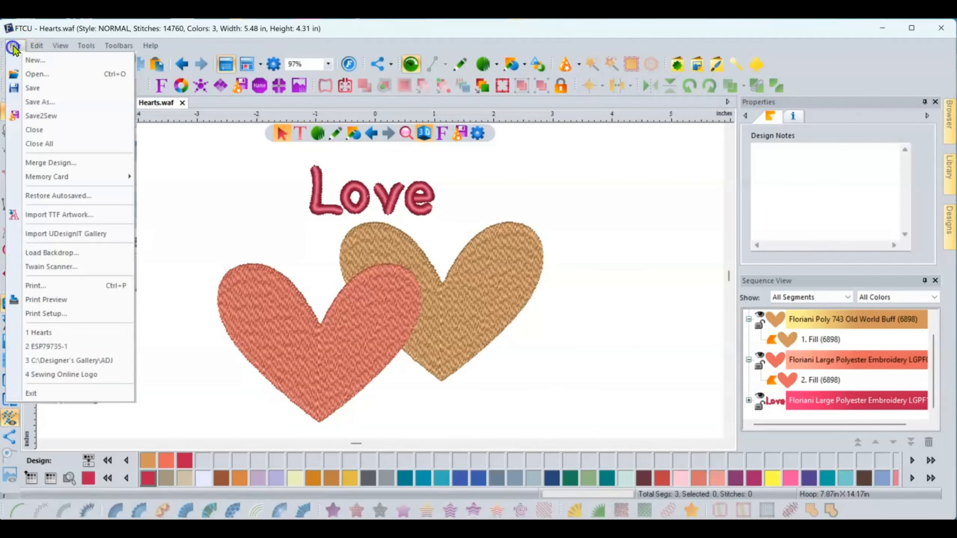
{"action": "left_click", "coordinate": [41, 105]}
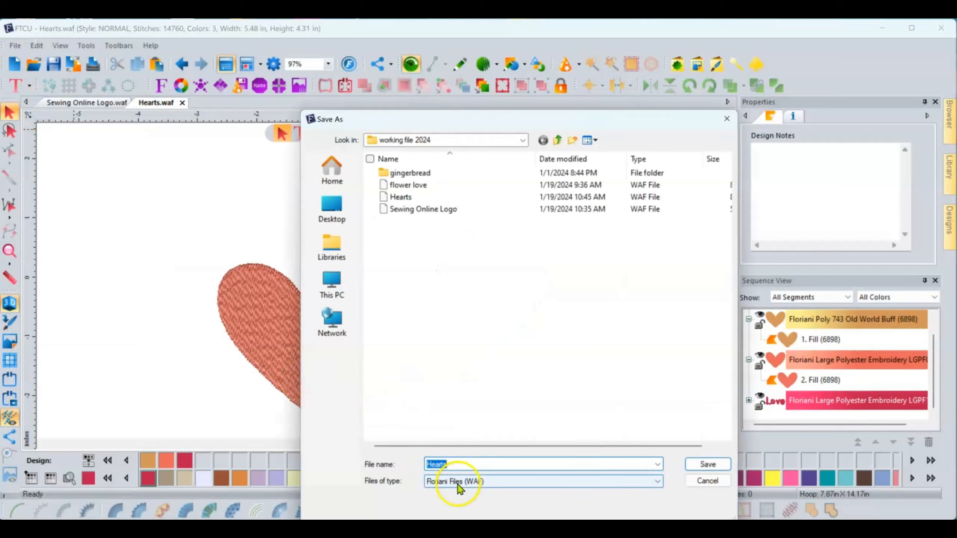
{"action": "left_click", "coordinate": [459, 488]}
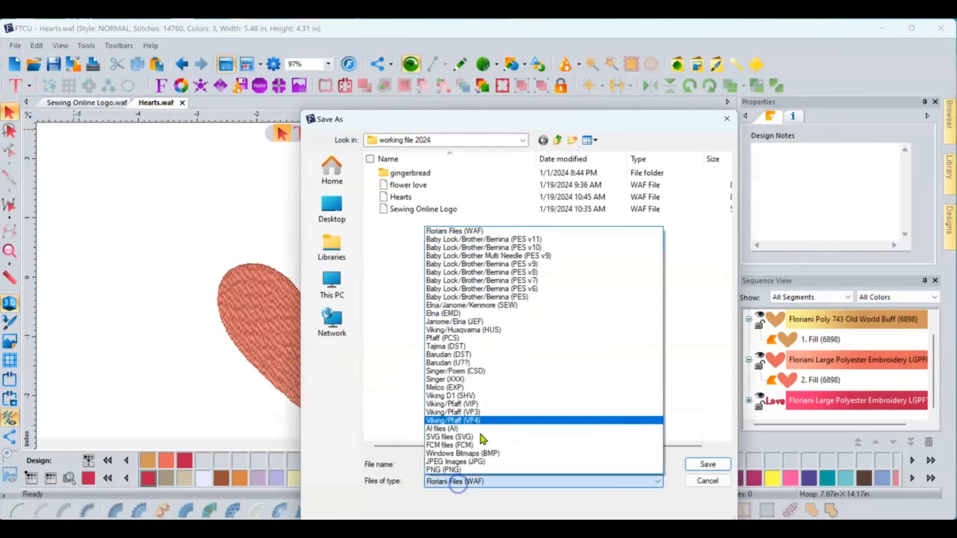
{"action": "left_click", "coordinate": [693, 484]}
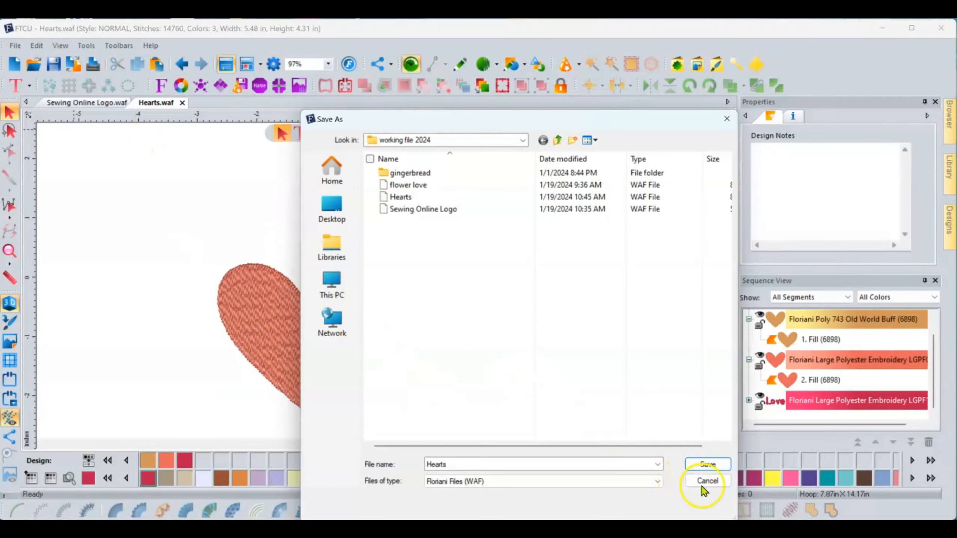
{"action": "left_click", "coordinate": [703, 484]}
Step: Start Save2Sew for the hearts design and choose "Flannel - I Digitized" as the fabric type
{"action": "left_click", "coordinate": [15, 45]}
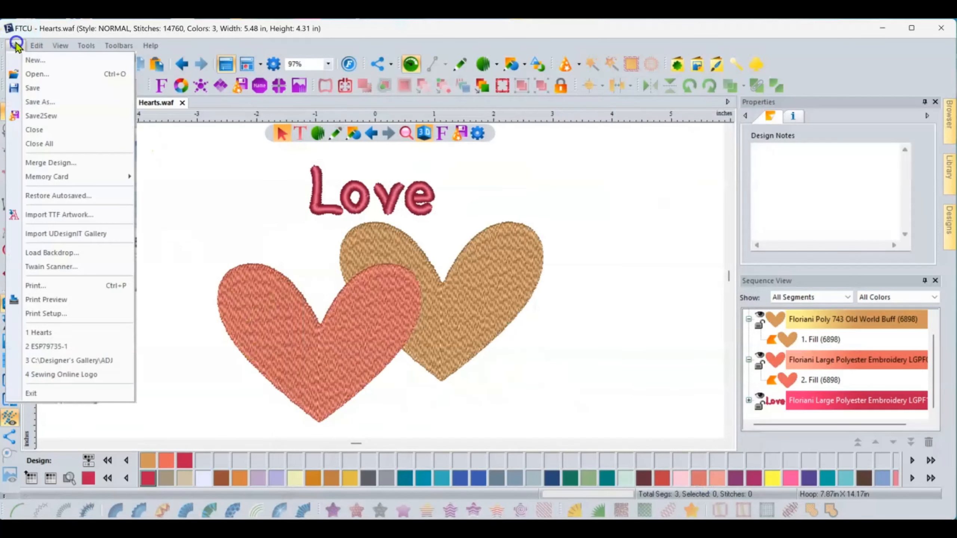
{"action": "left_click", "coordinate": [28, 117]}
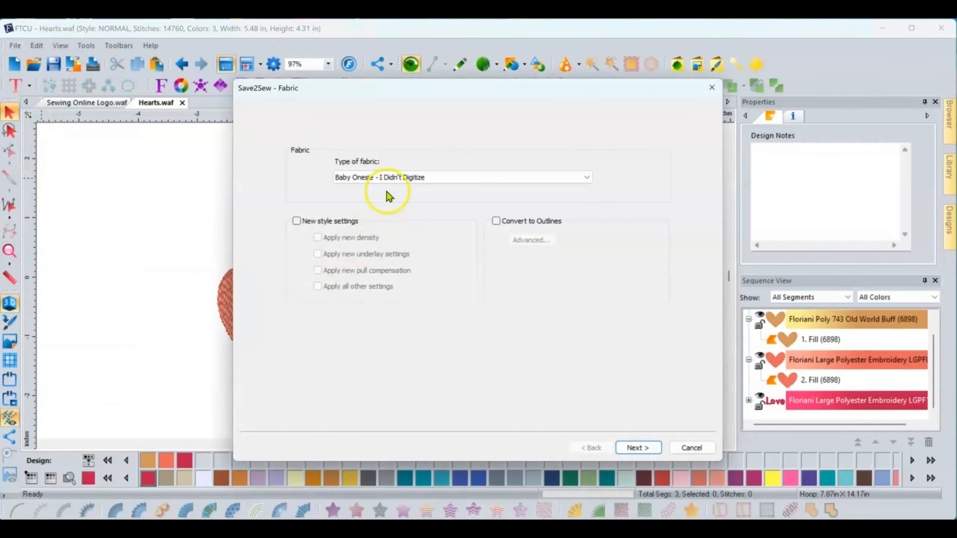
{"action": "left_click", "coordinate": [373, 180]}
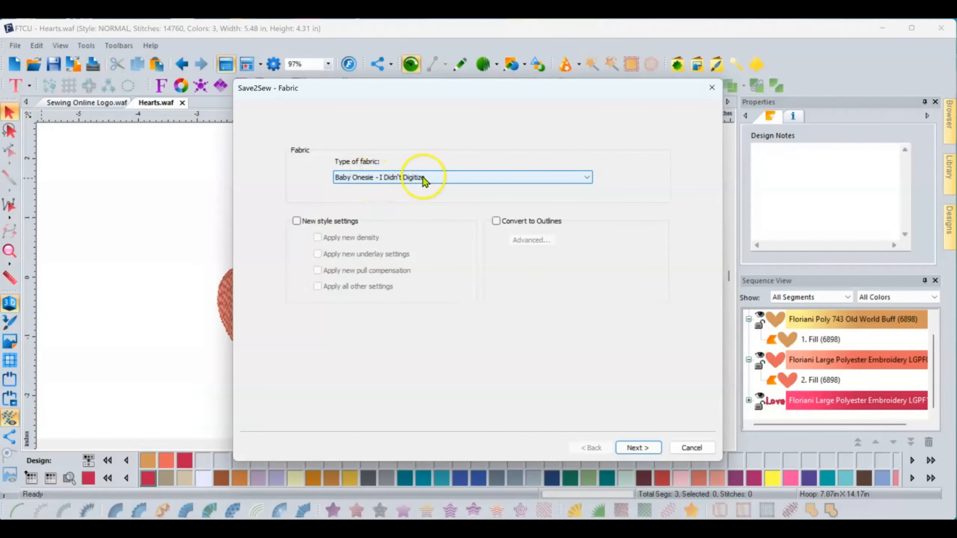
{"action": "left_click", "coordinate": [411, 178]}
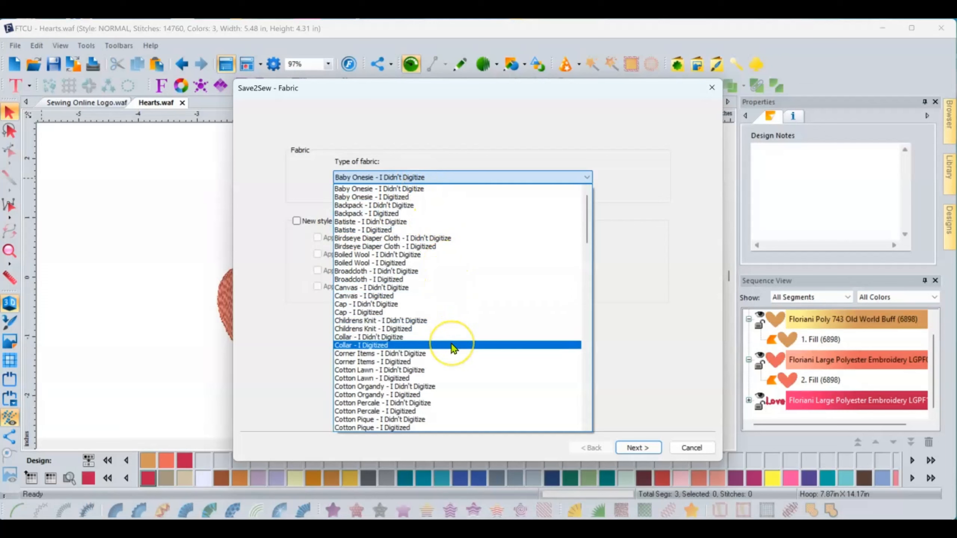
{"action": "scroll", "coordinate": [450, 343], "scroll_direction": "down", "scroll_amount": 3}
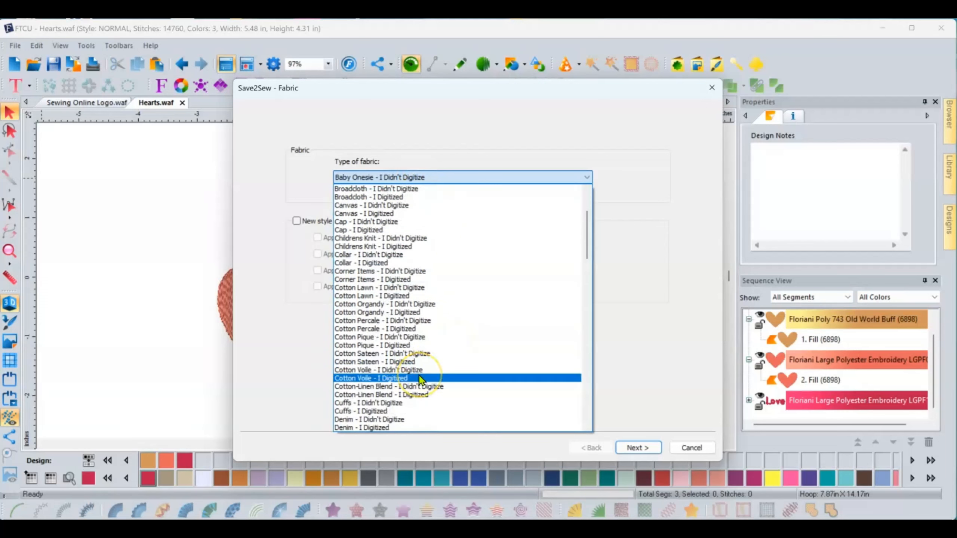
{"action": "scroll", "coordinate": [449, 294], "scroll_direction": "down", "scroll_amount": 8}
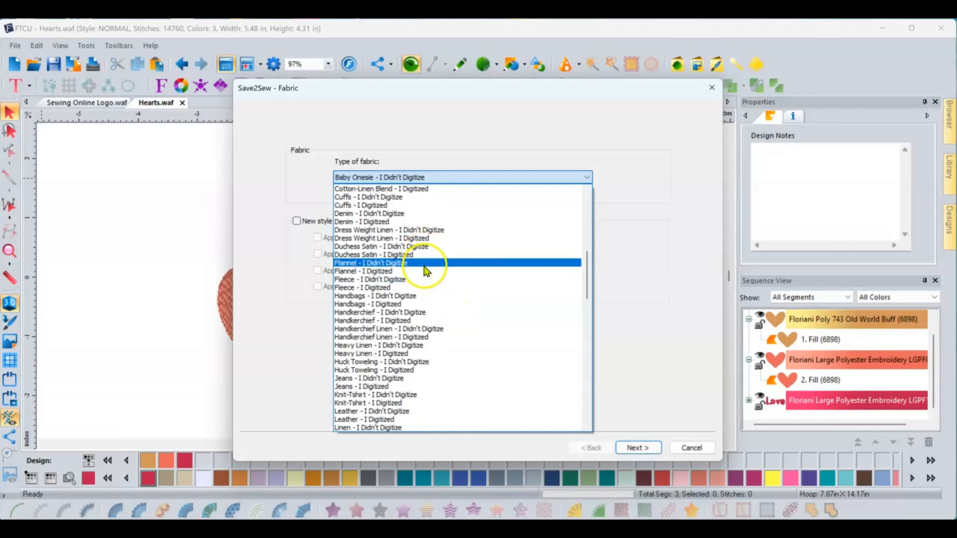
{"action": "left_click", "coordinate": [411, 270]}
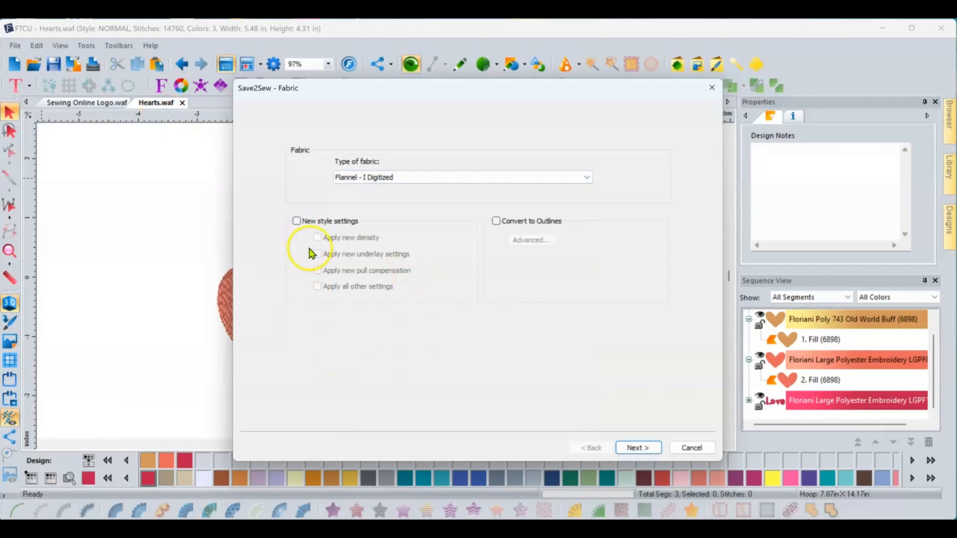
Step: Apply all new style settings for the flannel fabric, including density, underlay and pull compensation, and finish the Save2Sew wizard
{"action": "left_click", "coordinate": [296, 222]}
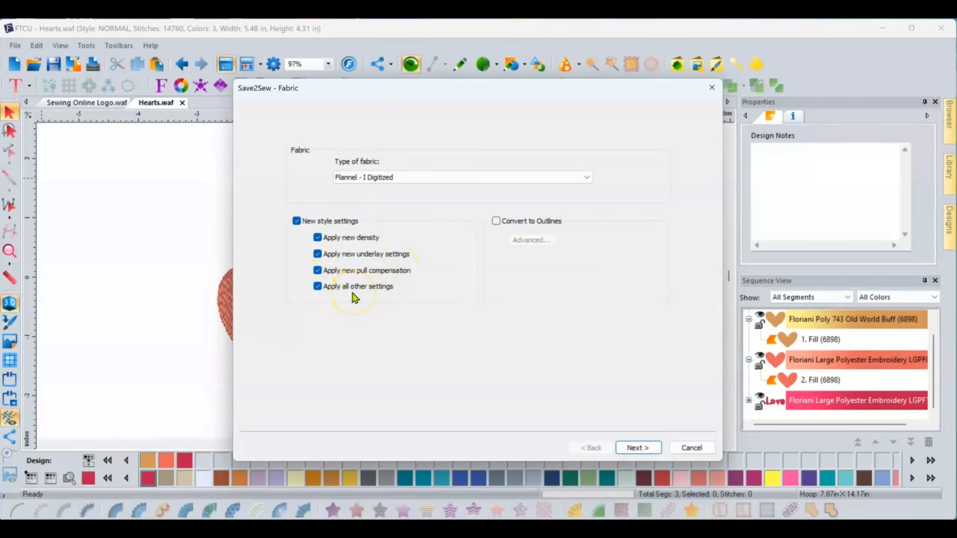
{"action": "left_click", "coordinate": [635, 448]}
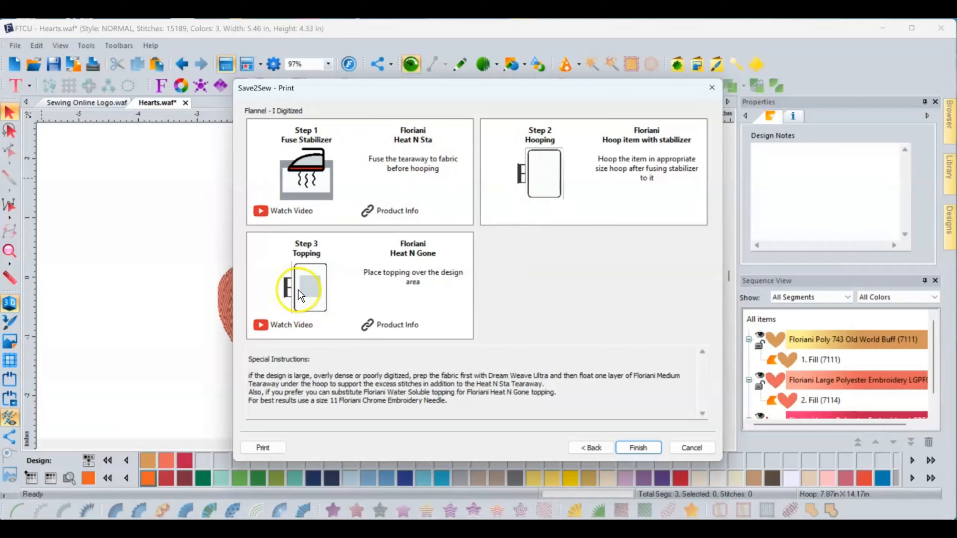
{"action": "left_click", "coordinate": [628, 450]}
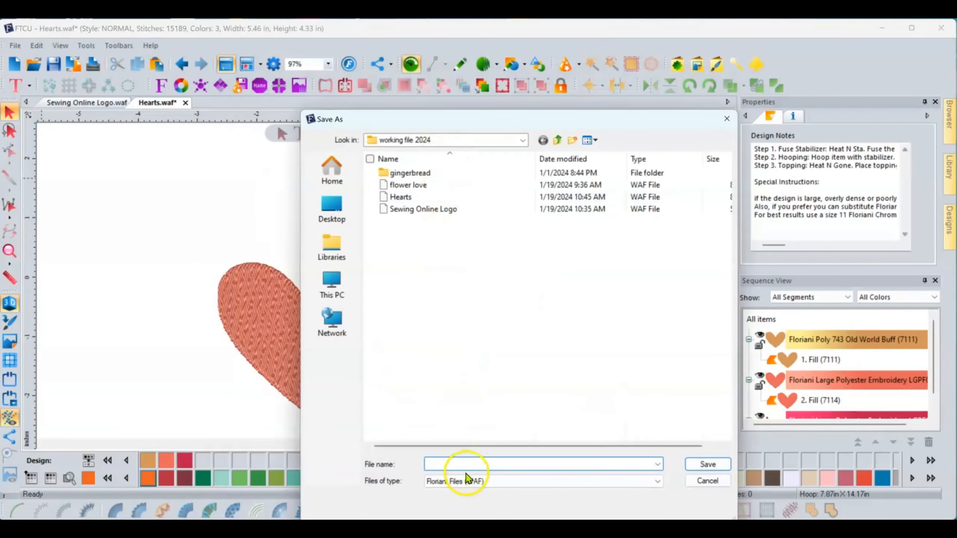
Step: Save the stitch file as "hearts" in the Elna/Janome/Kenmore (SEW) format
{"action": "left_click", "coordinate": [467, 480]}
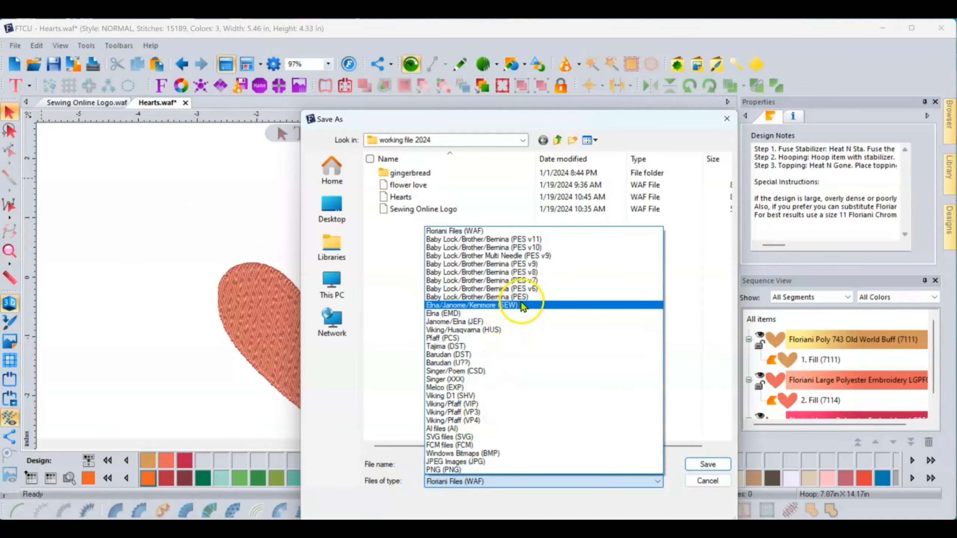
{"action": "left_click", "coordinate": [521, 306]}
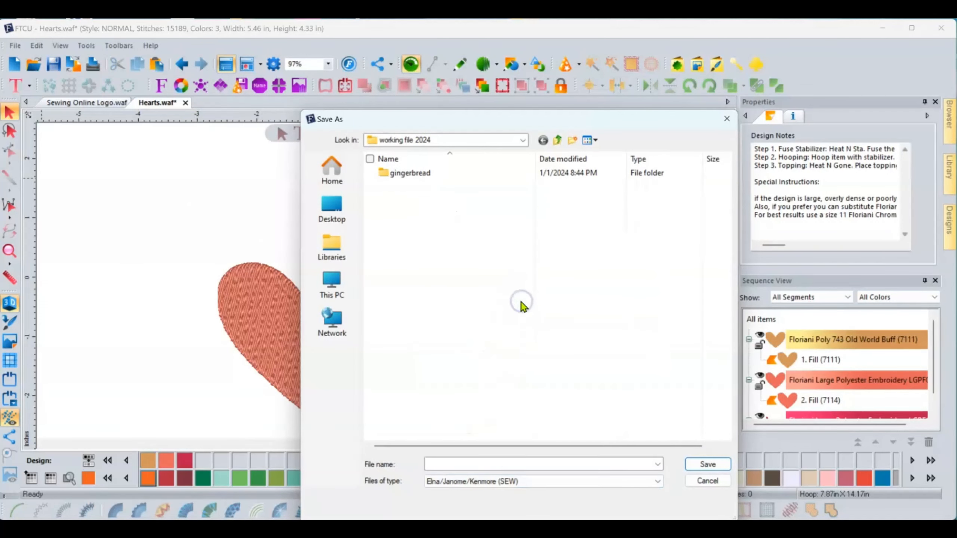
{"action": "left_click", "coordinate": [518, 464]}
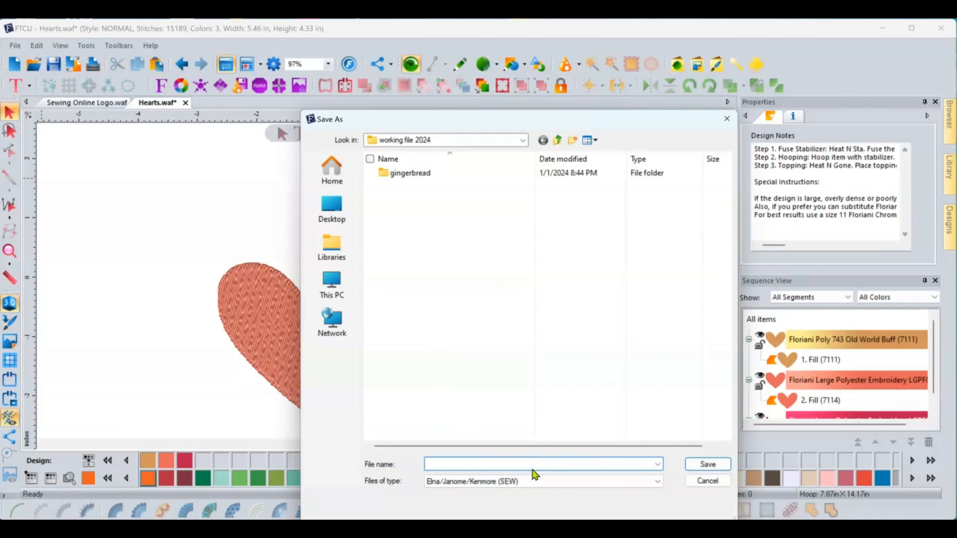
{"action": "type", "text": "hearts"}
{"action": "key", "text": "Return"}
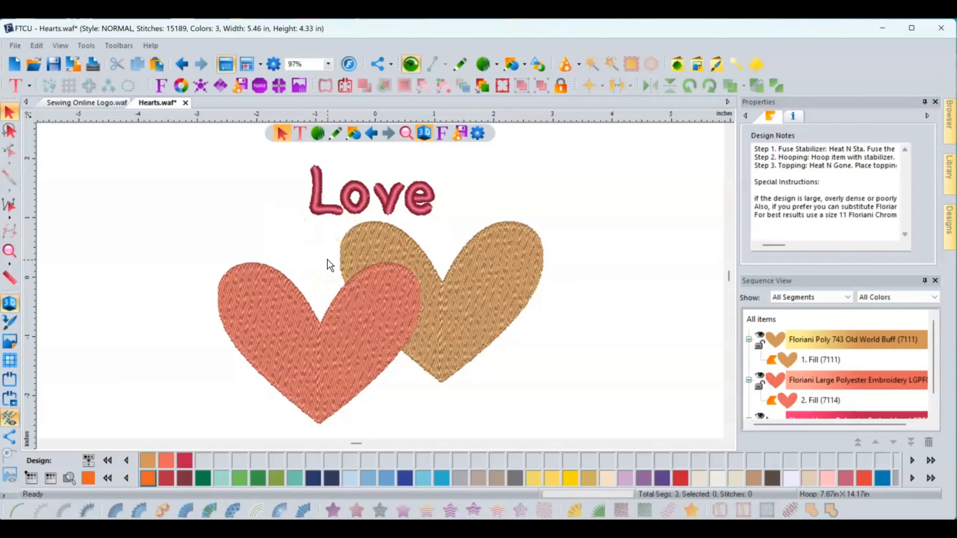
Step: Switch to the open Sewing Online Logo design
{"action": "key", "text": "ctrl+Tab"}
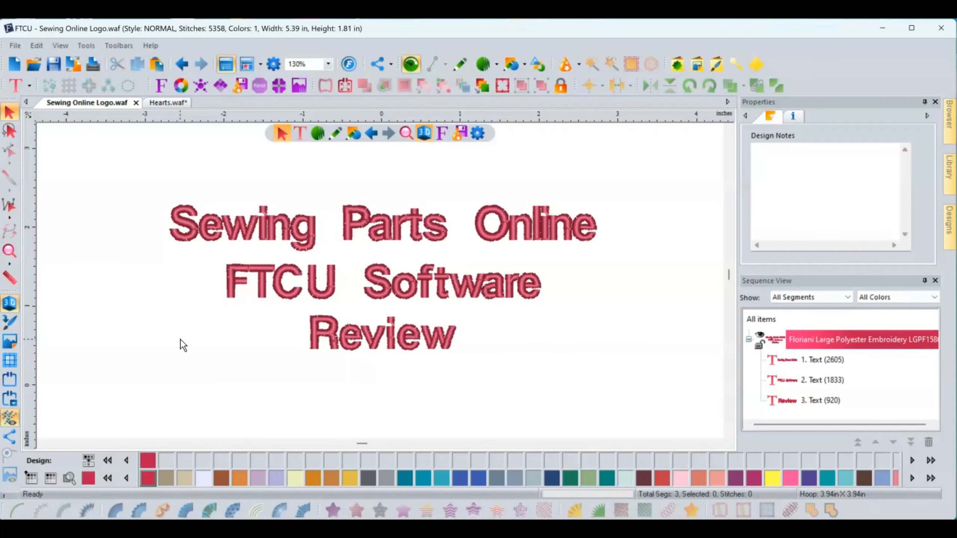